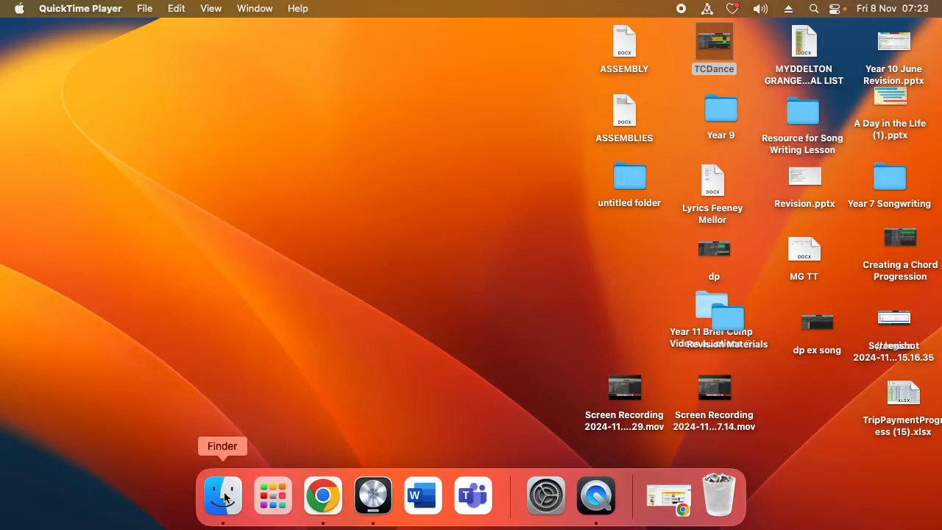
Step: Open the House Music - Template project from the teacher's 9A folder, inside YR9 on the Mac Share network drive
drag(280, 150, 114, 47)
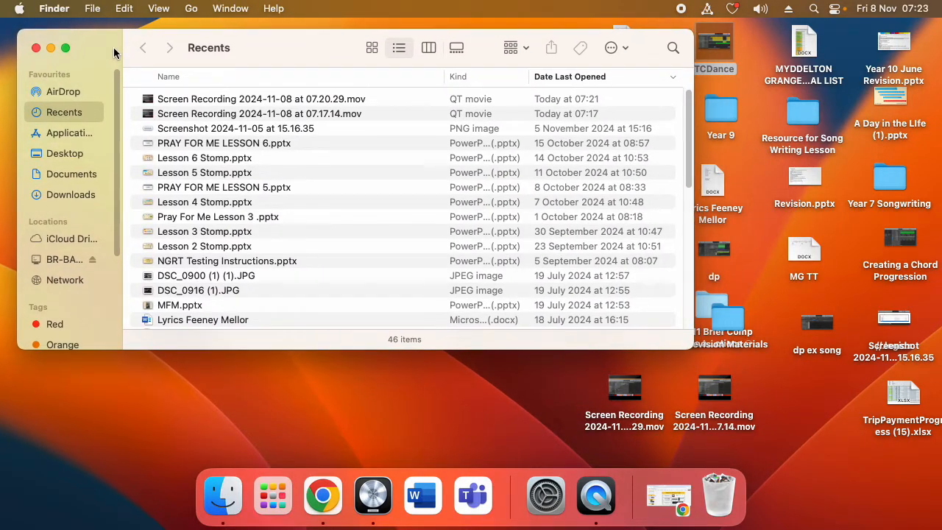
click(56, 262)
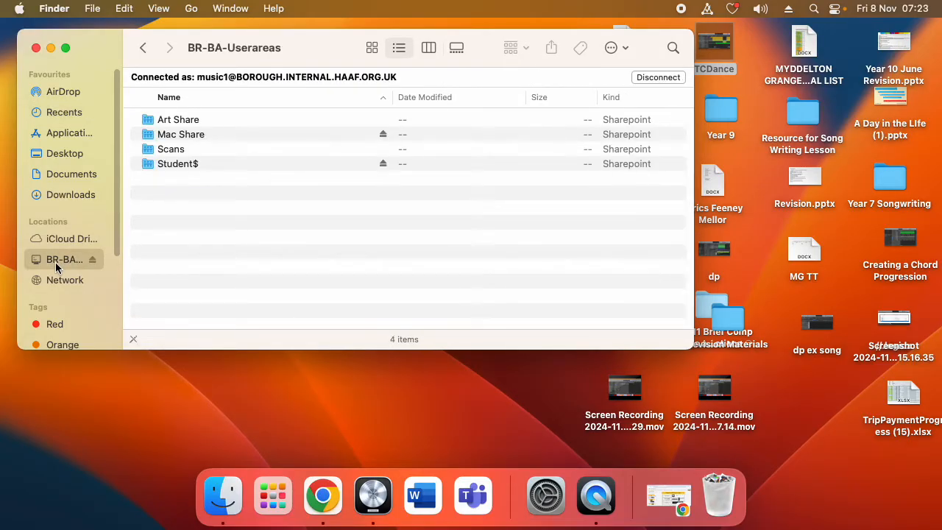
double_click(198, 135)
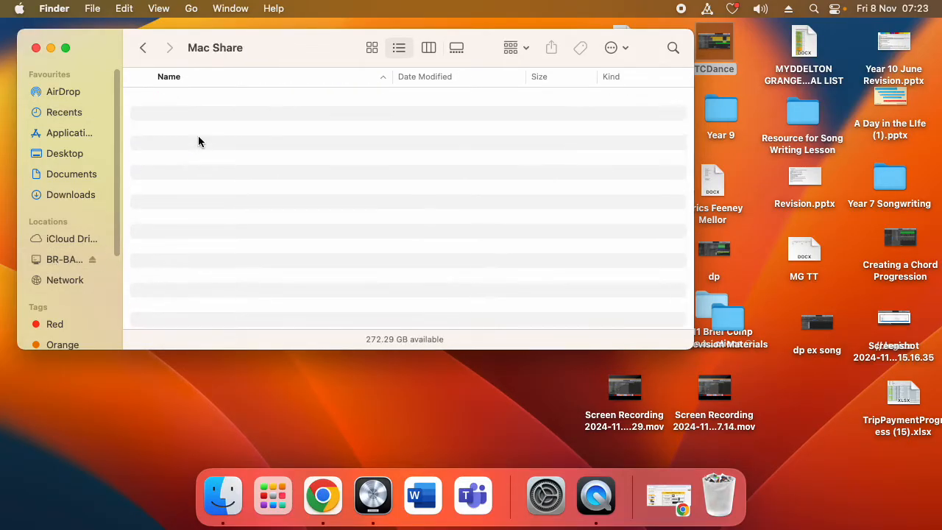
click(180, 218)
double_click(180, 217)
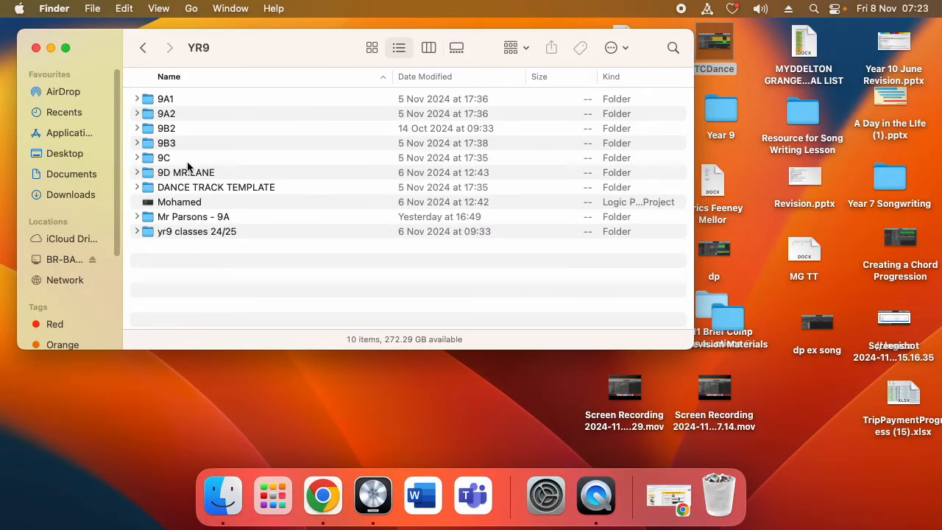
double_click(206, 217)
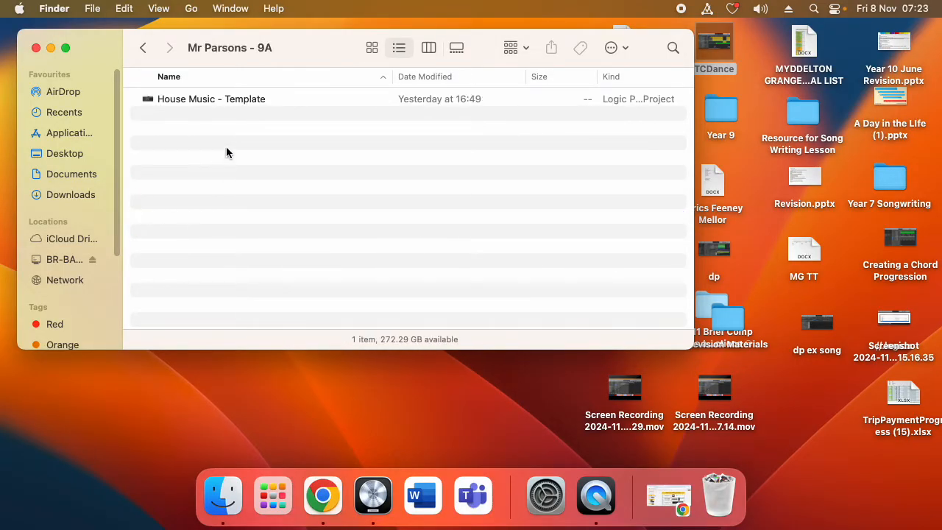
double_click(215, 99)
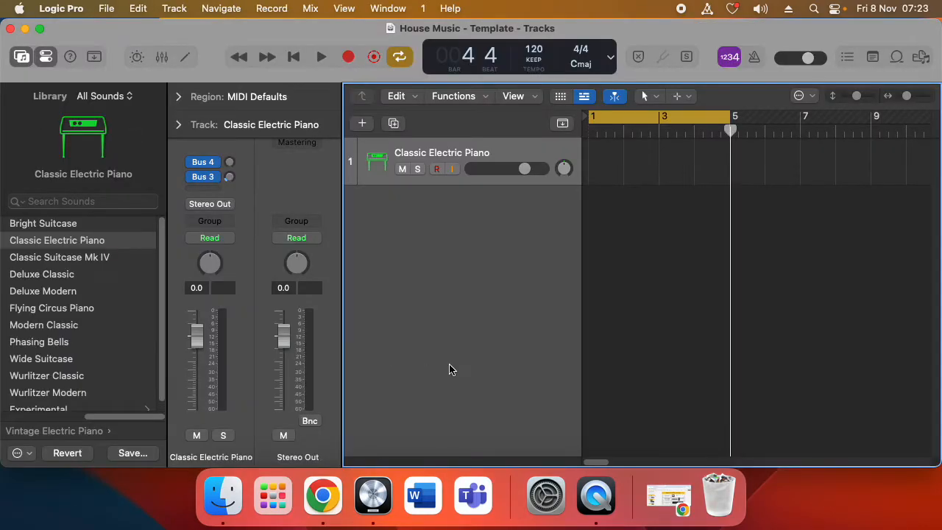
Step: Return the playhead to bar 1 and save the project under a new name, House Music - followed by the teacher's name
click(297, 58)
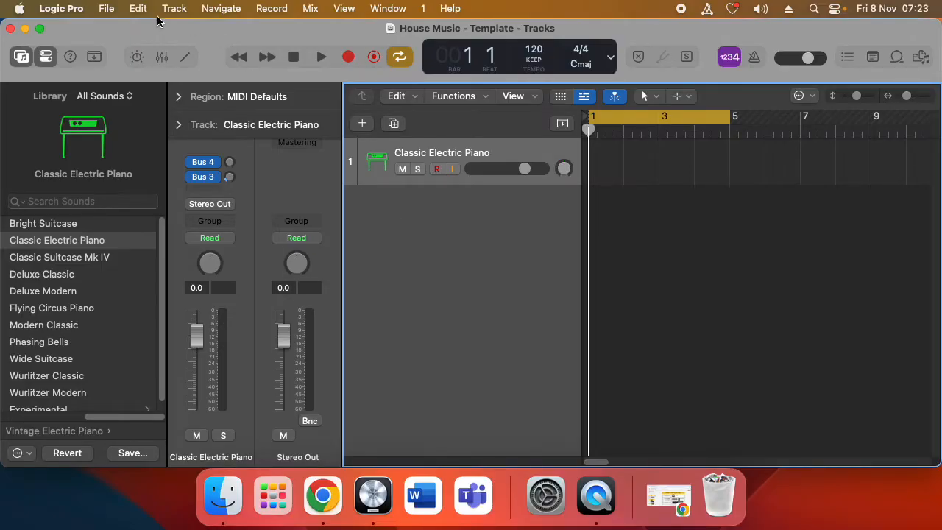
click(107, 8)
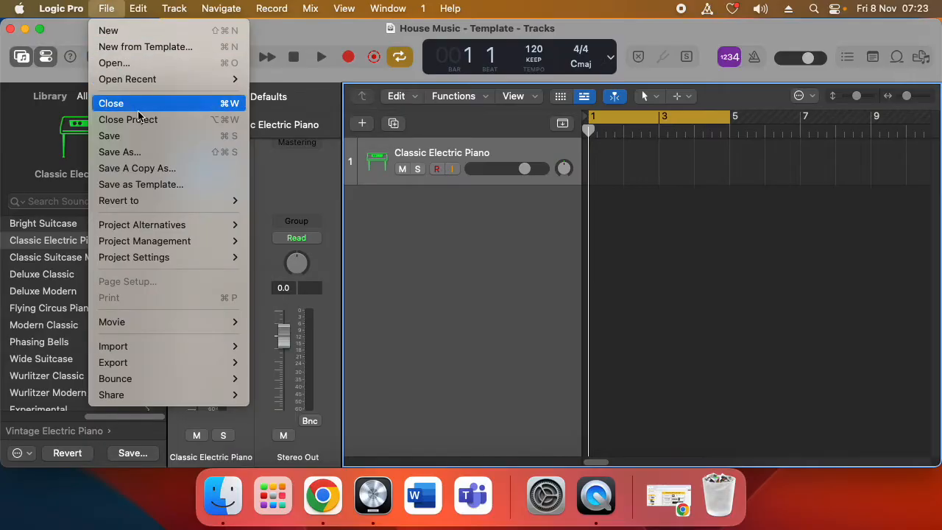
click(139, 153)
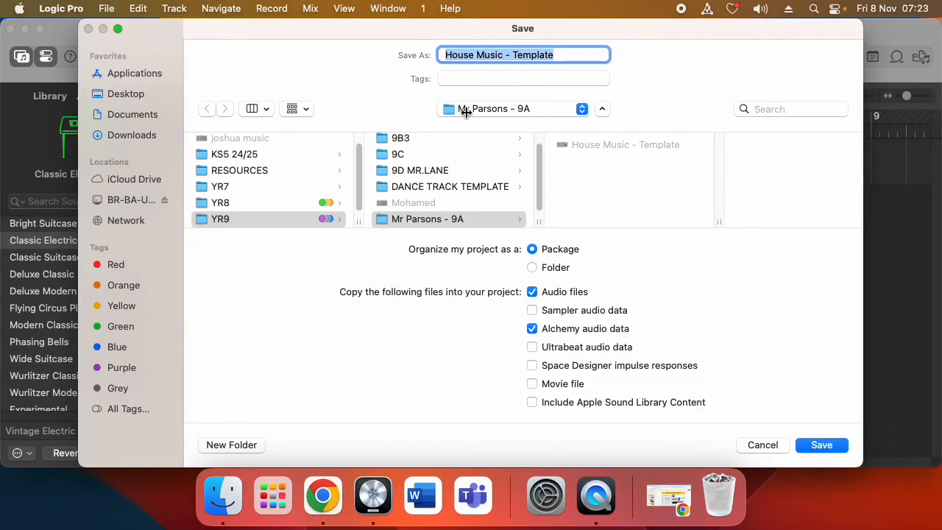
click(508, 54)
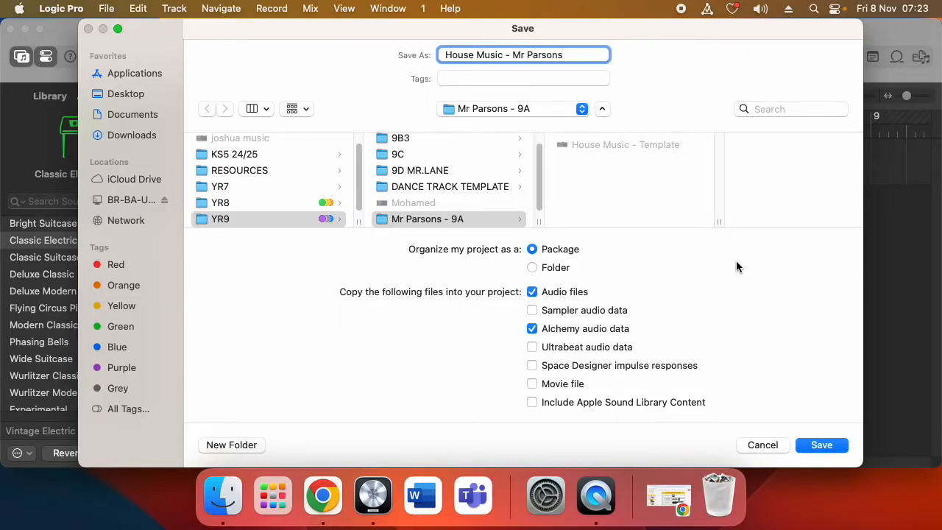
click(817, 446)
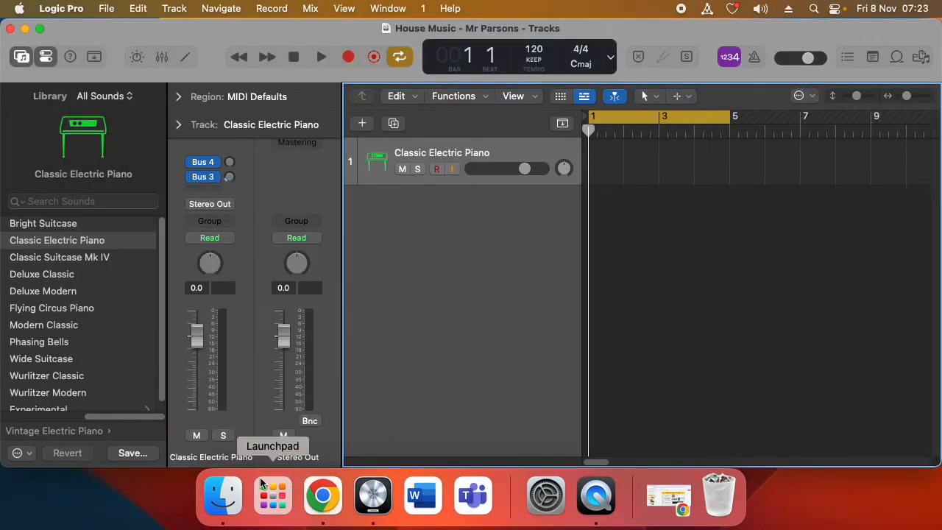
Step: Check in Finder that the class folder holds the newly saved project copy, and close the folder window
click(217, 498)
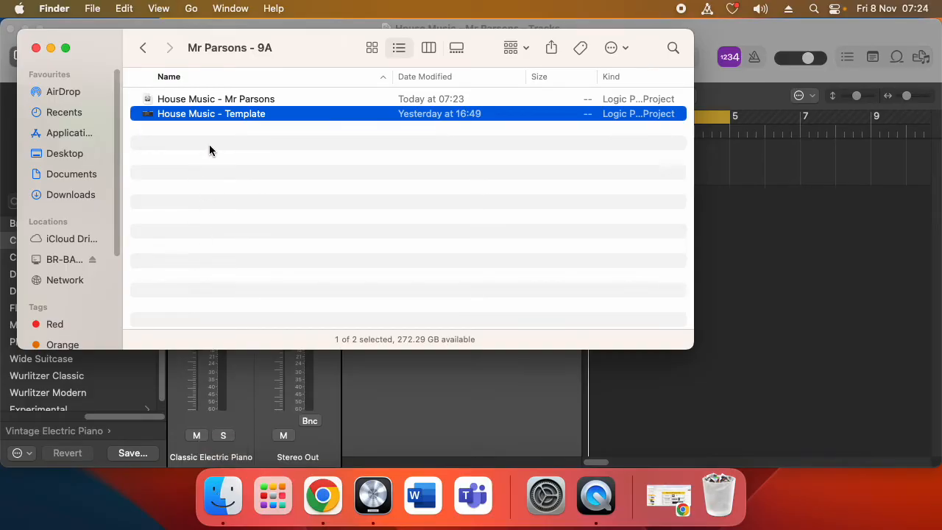
click(227, 103)
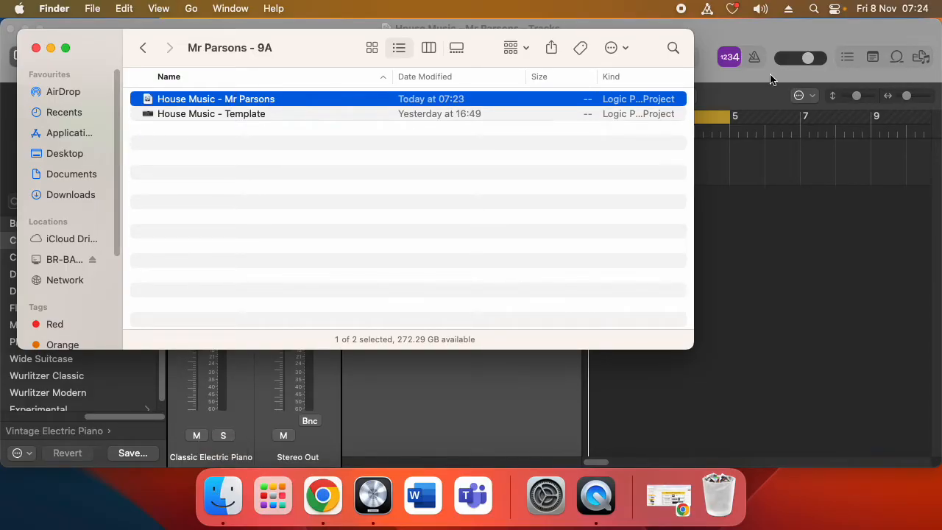
click(36, 47)
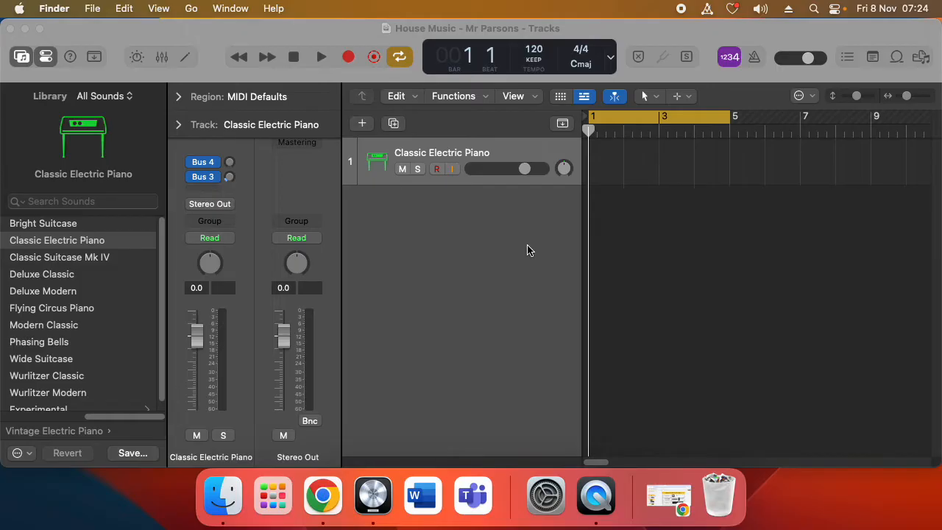
Step: Set the project tempo to 126 and expand the project window to full screen
click(538, 53)
double_click(540, 51)
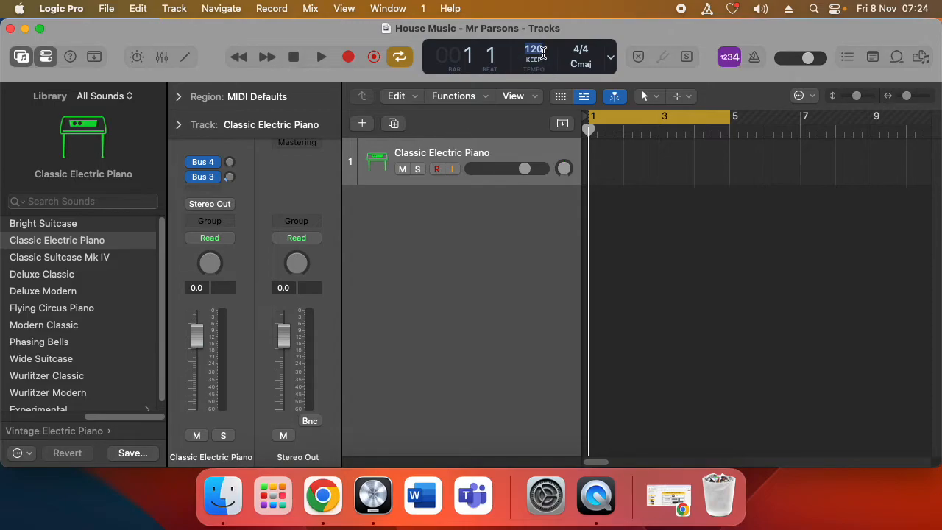
text(126)
click(617, 228)
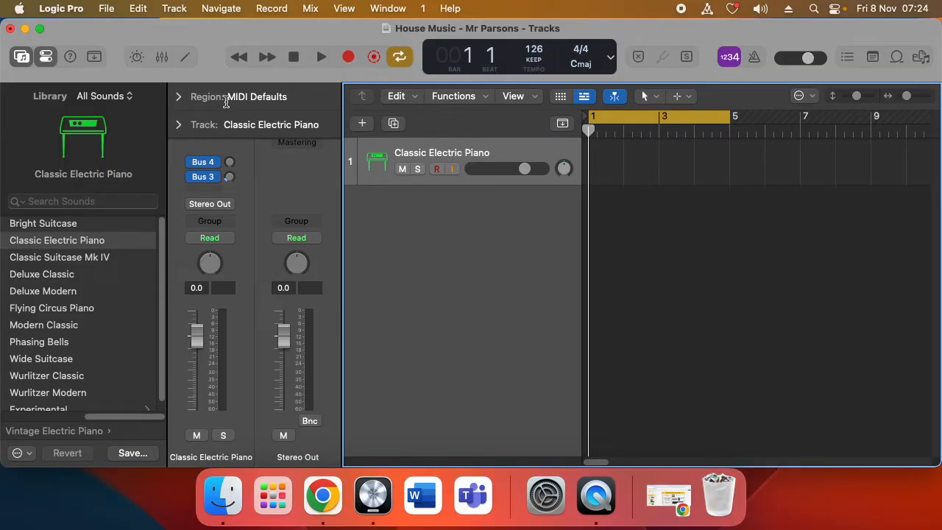
click(40, 30)
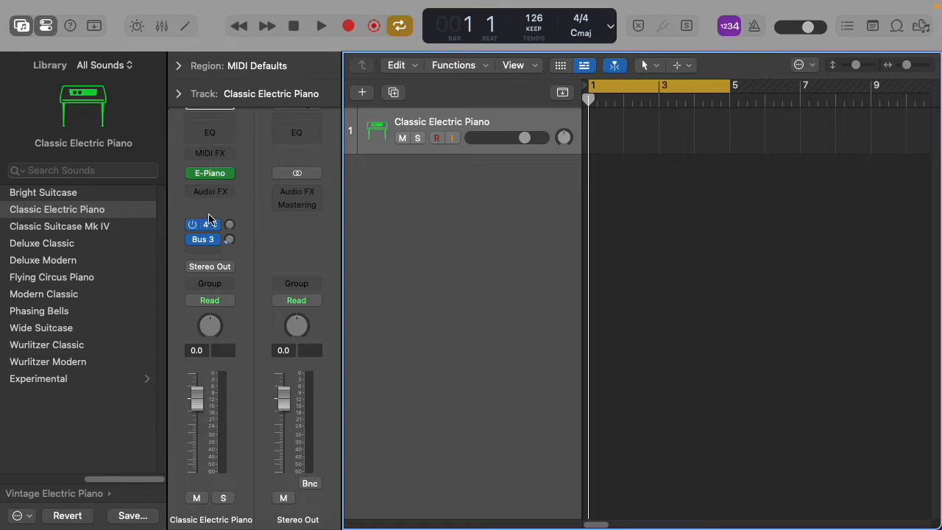
Step: Replace the track's Vintage Electric Piano instrument with the stereo Ultrabeat drum machine, and audition its Kick 2 and Kick 1 sounds
mouse_move(205, 177)
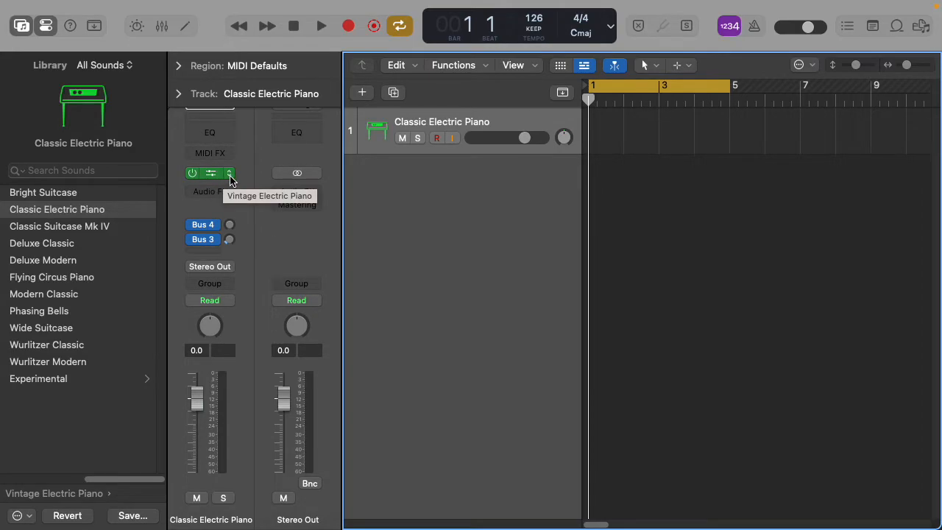
click(231, 175)
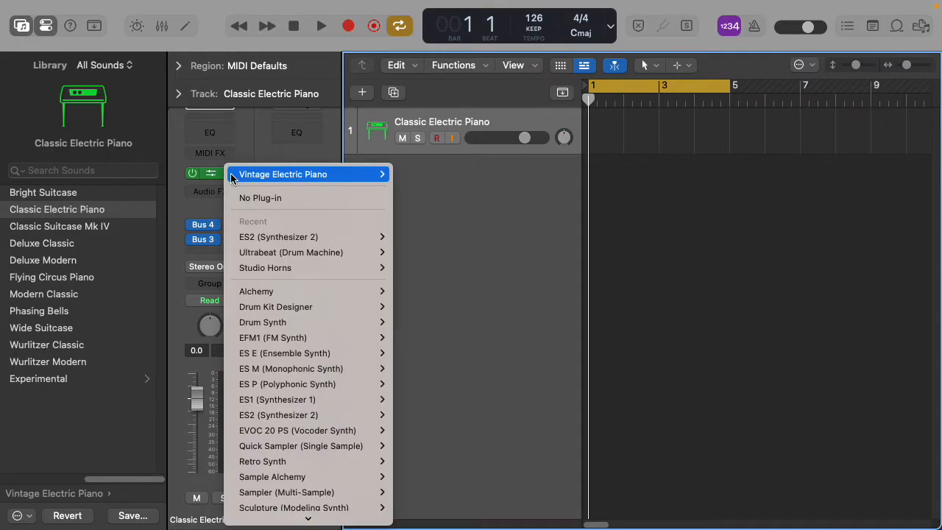
mouse_move(273, 254)
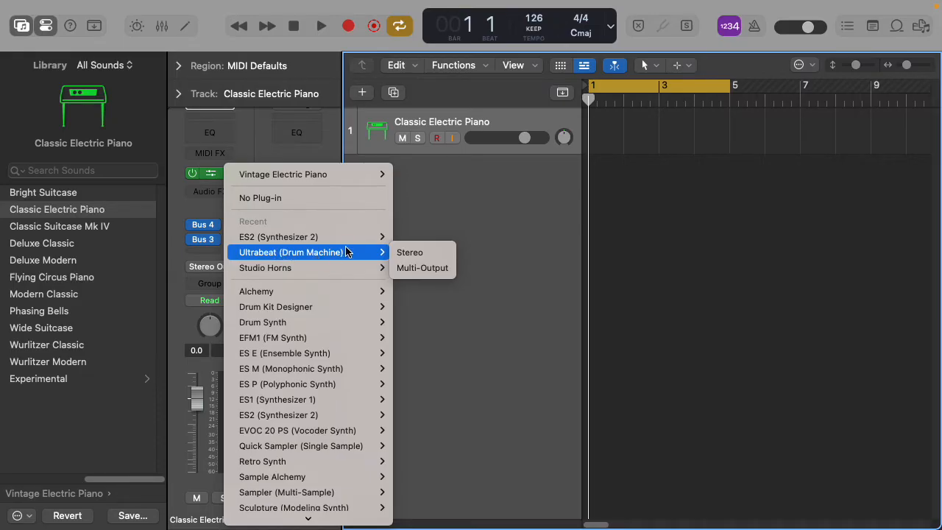
click(412, 254)
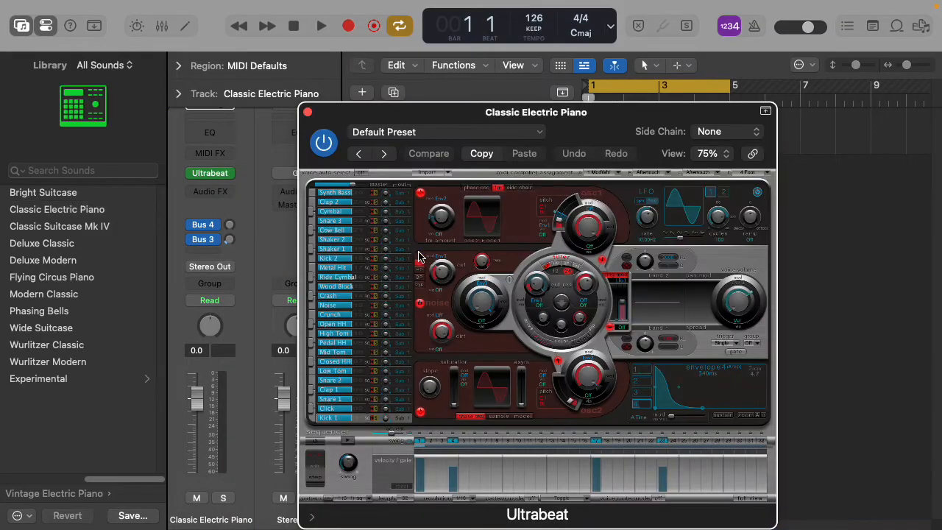
drag(442, 120, 476, 98)
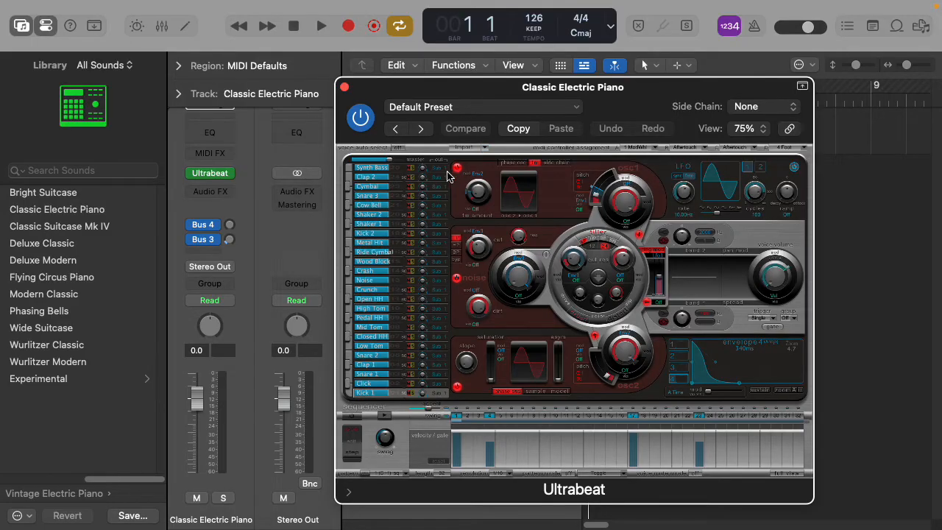
click(360, 234)
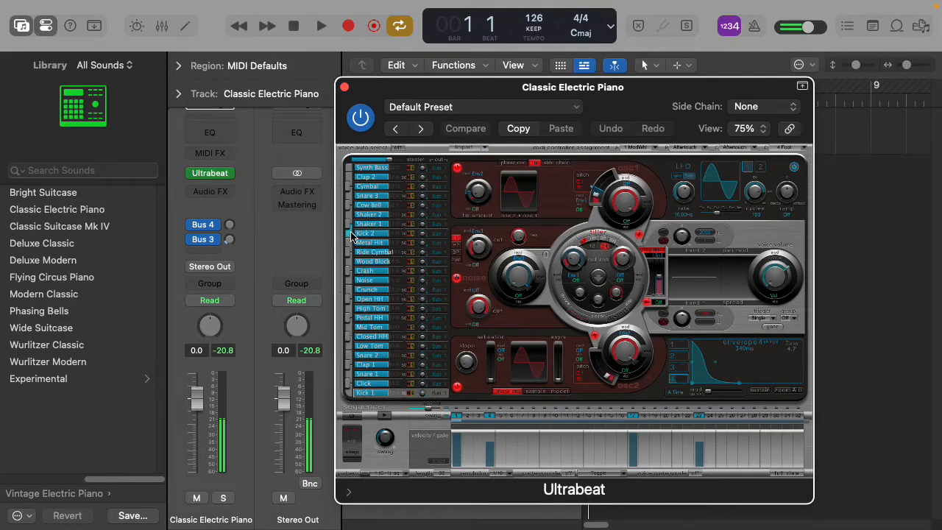
click(349, 395)
Step: Load the Trance Kit 02 preset from 01 Drum Kits into Ultrabeat and close the plug-in window
click(432, 112)
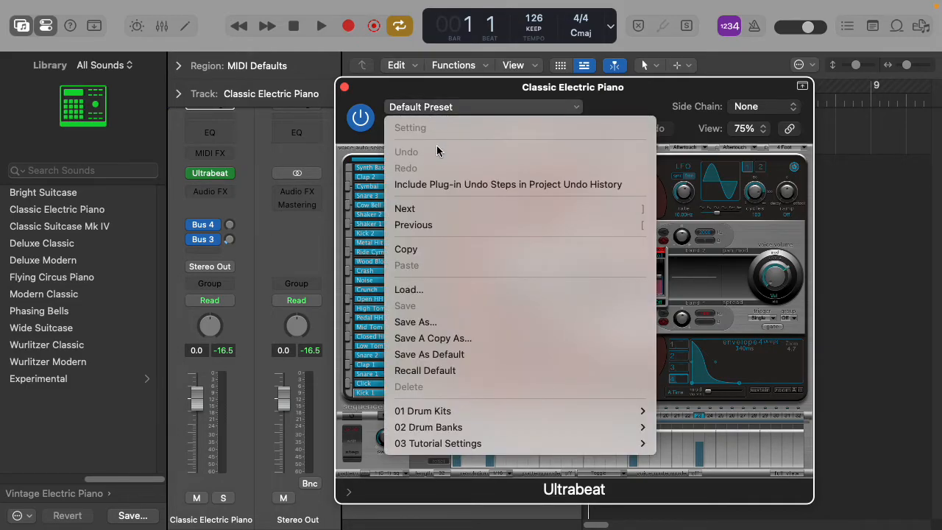
mouse_move(448, 410)
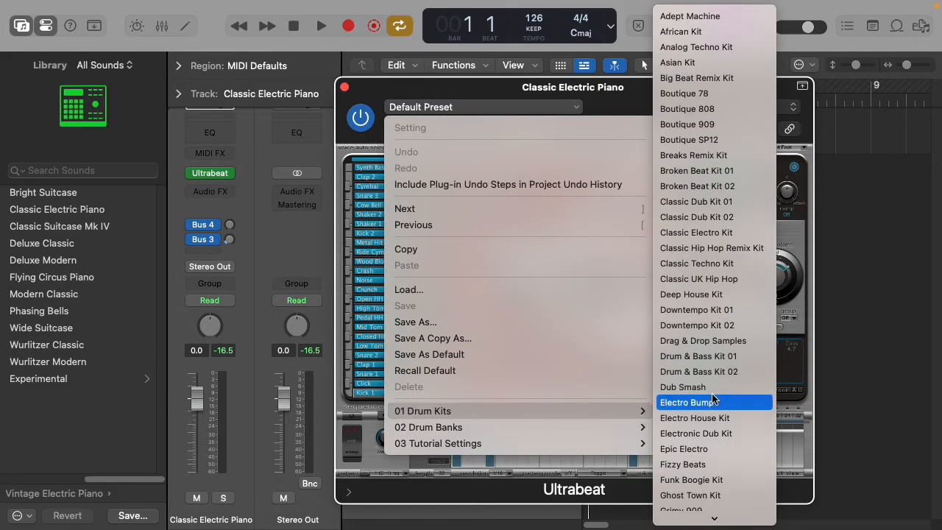
scroll(711, 399, down, 20)
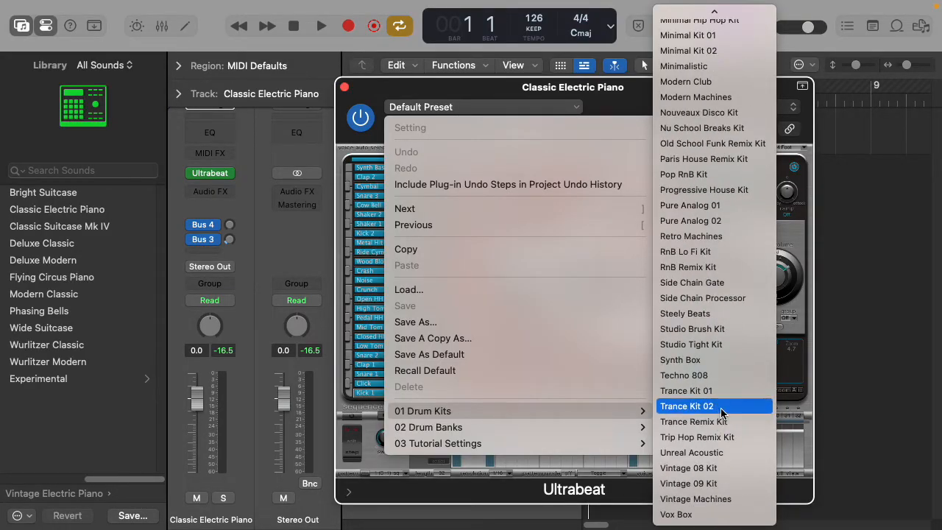
click(713, 406)
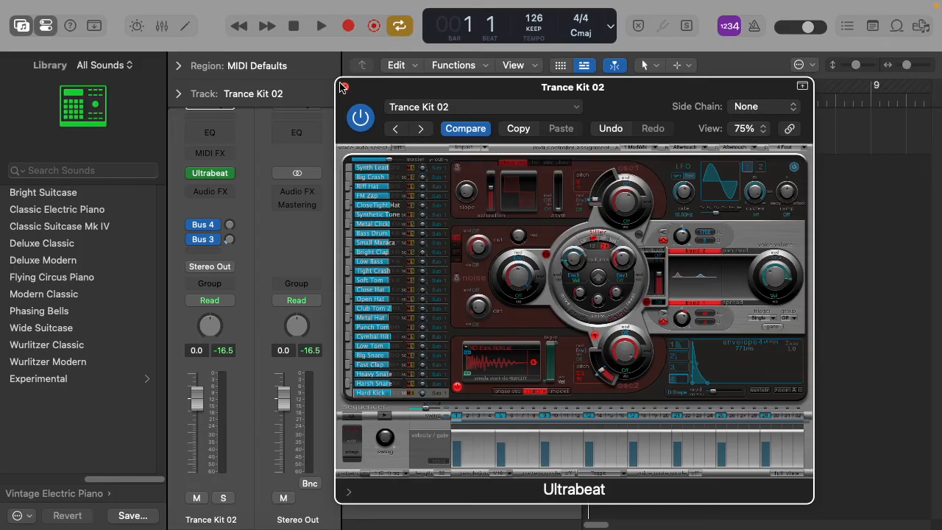
click(344, 87)
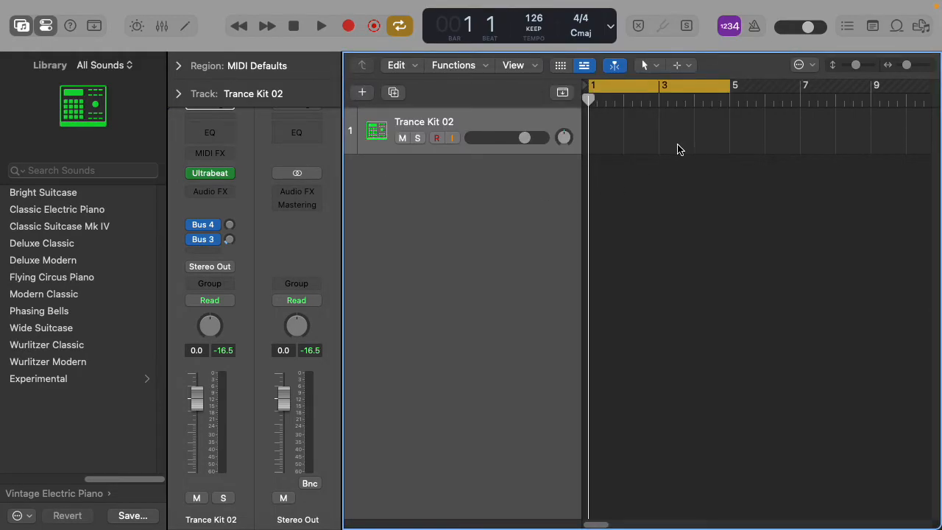
Step: Toggle the cycle range off and on, and shorten it to cover only bar 1
click(637, 88)
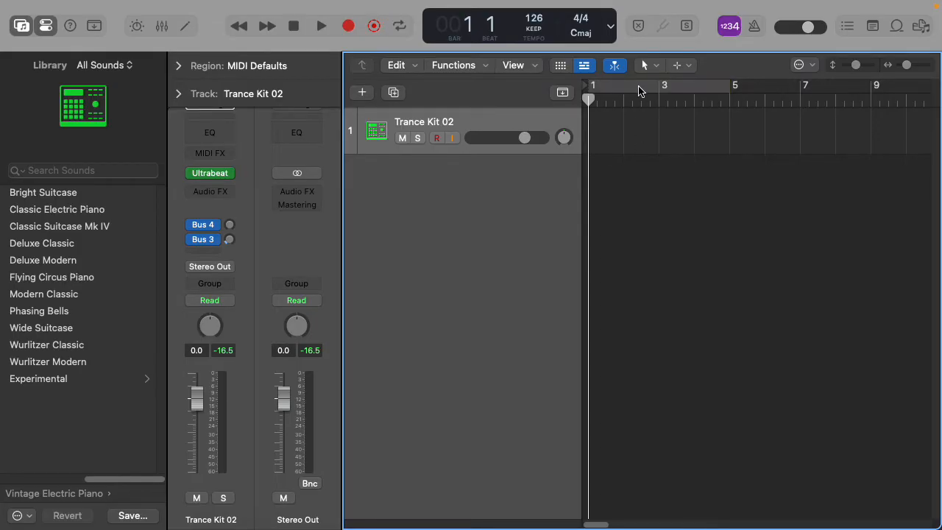
click(638, 87)
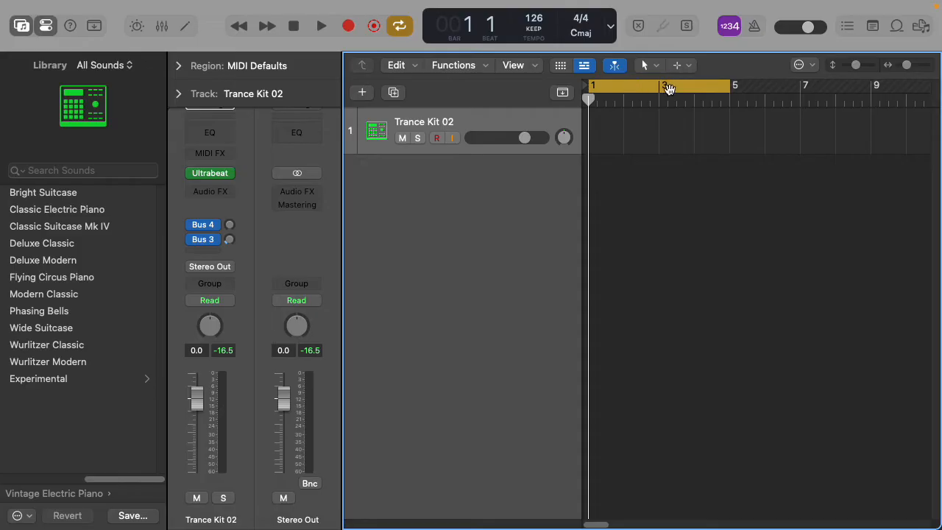
drag(732, 95, 625, 101)
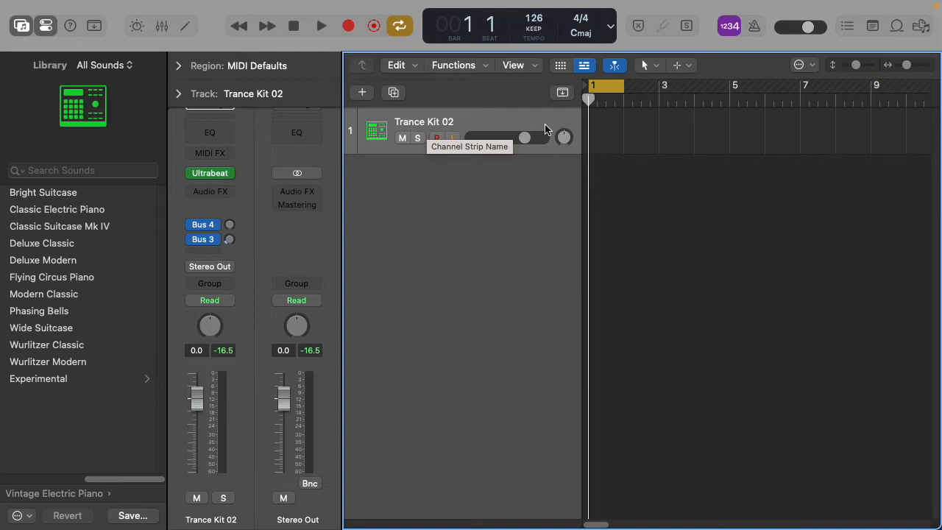
Step: Create a pattern region at bar 1 of the Trance Kit 02 track and shorten it to one bar
right_click(598, 122)
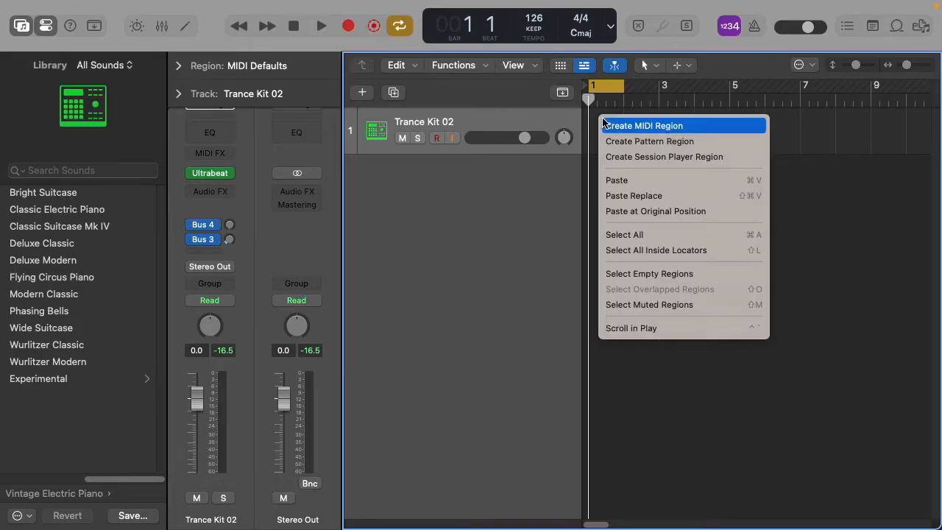
click(646, 141)
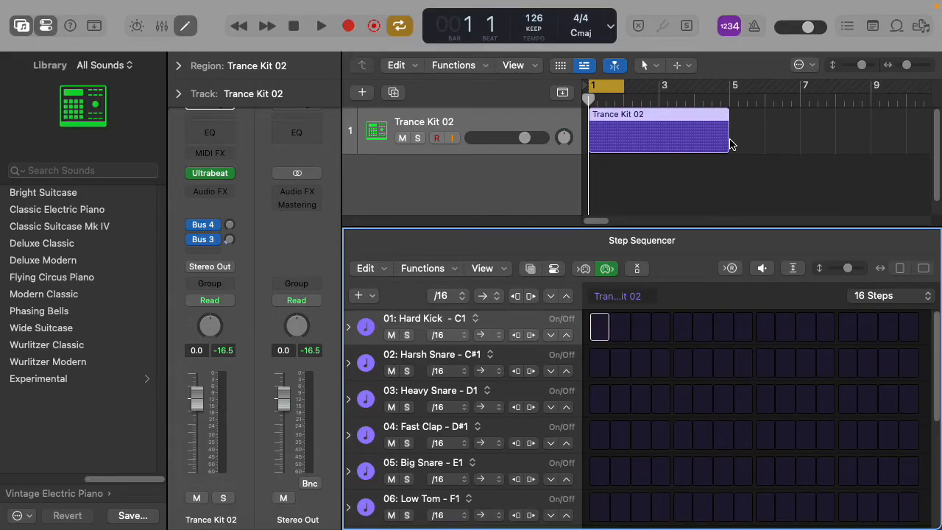
drag(728, 143, 621, 143)
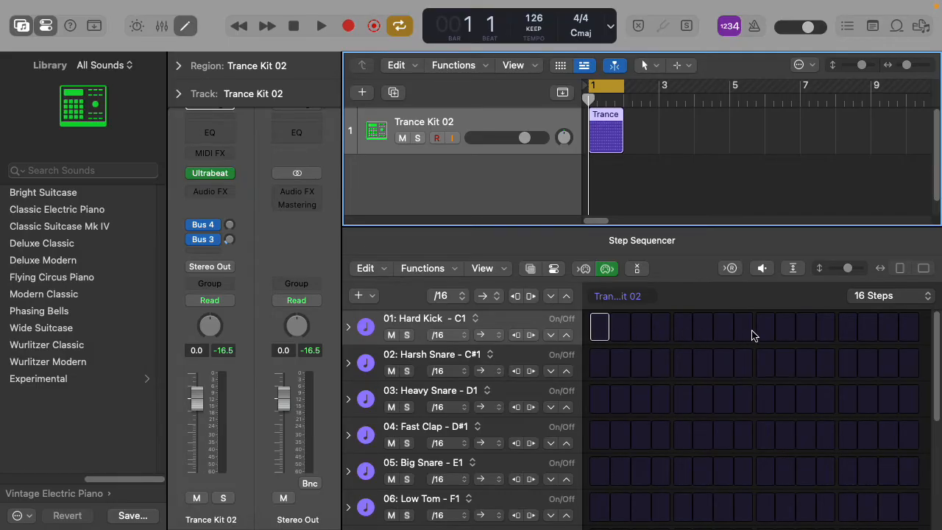
Step: Program the Hard Kick on steps 1, 5, 9 and 13, play the loop, and return the playhead to bar 1
click(600, 331)
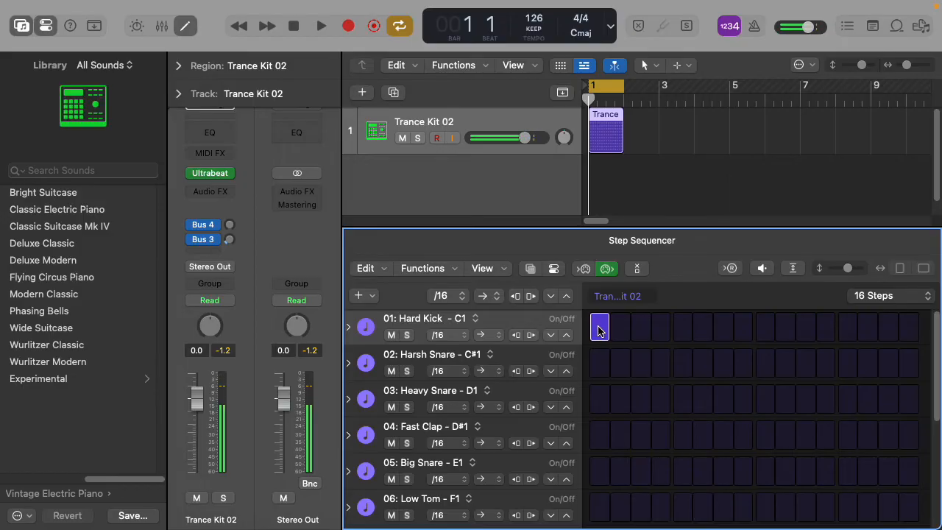
click(684, 335)
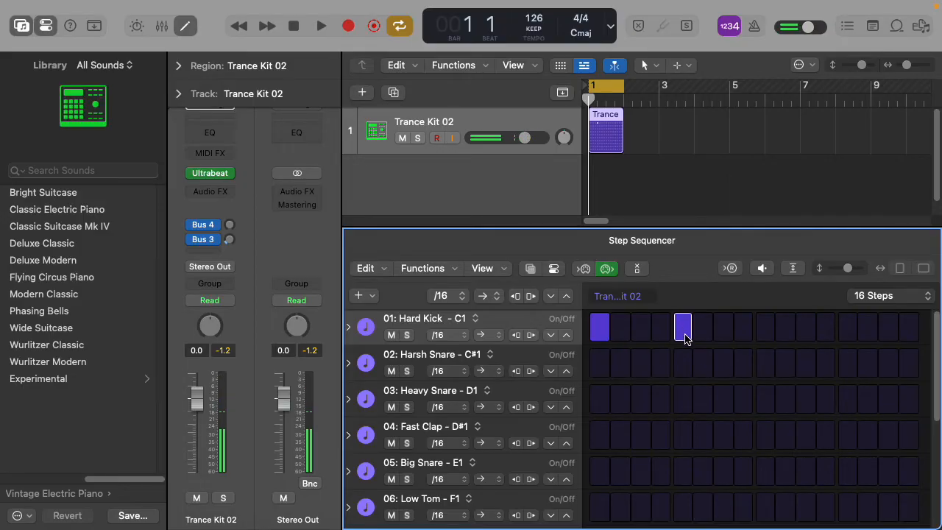
click(761, 336)
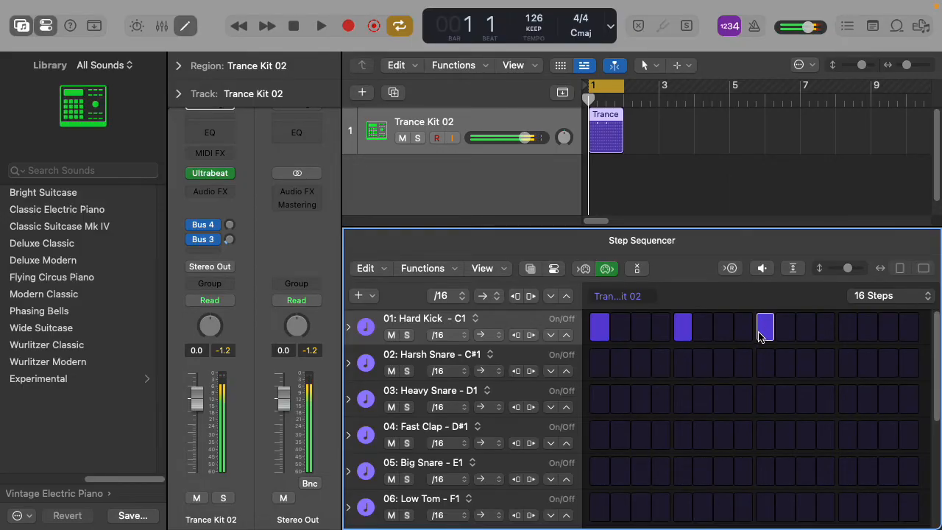
click(846, 335)
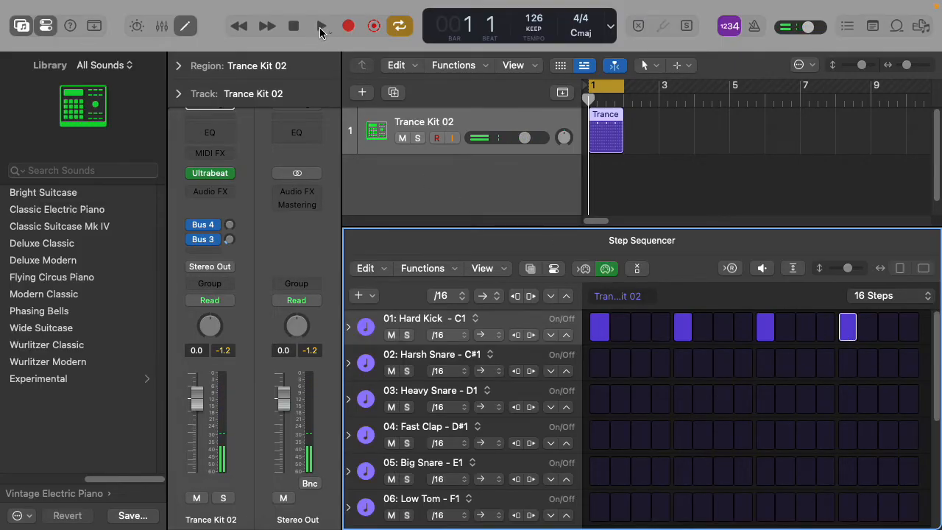
click(320, 27)
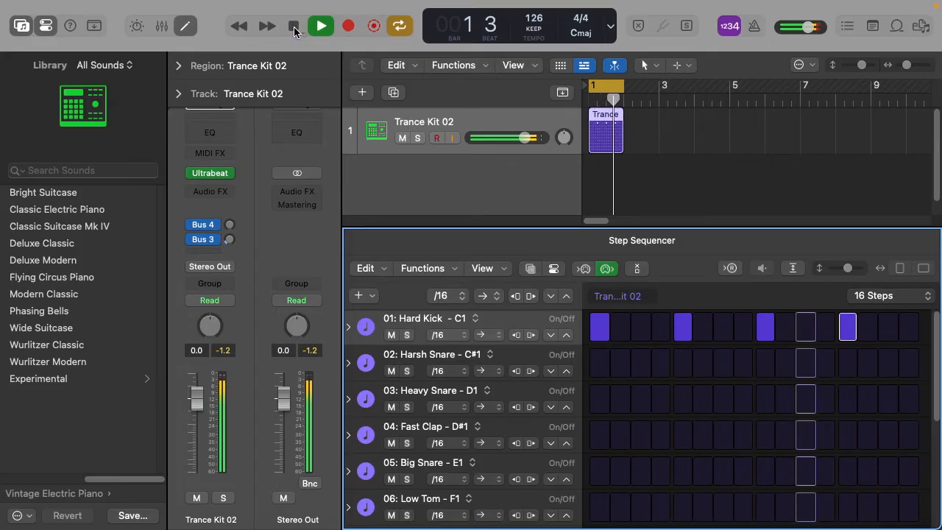
click(294, 26)
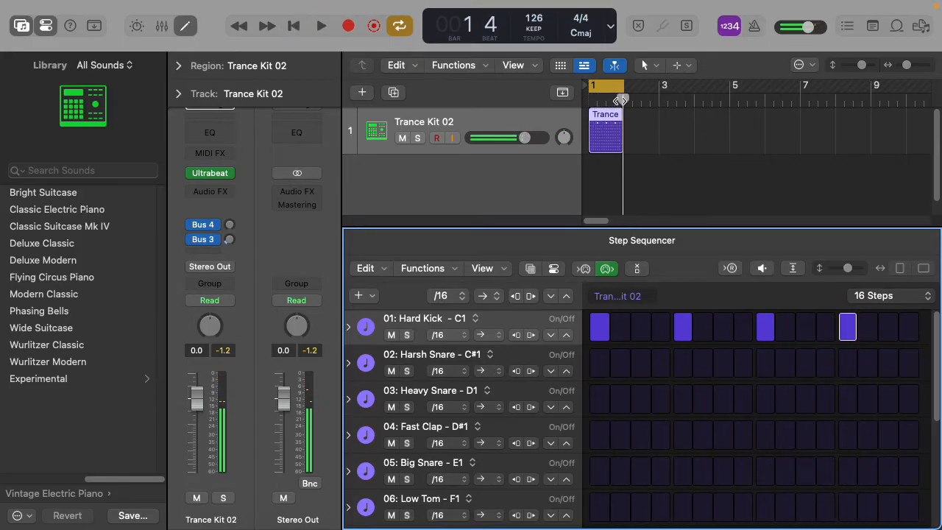
drag(622, 101, 569, 103)
Step: Rename the Trance Kit 02 track as Kick
double_click(444, 125)
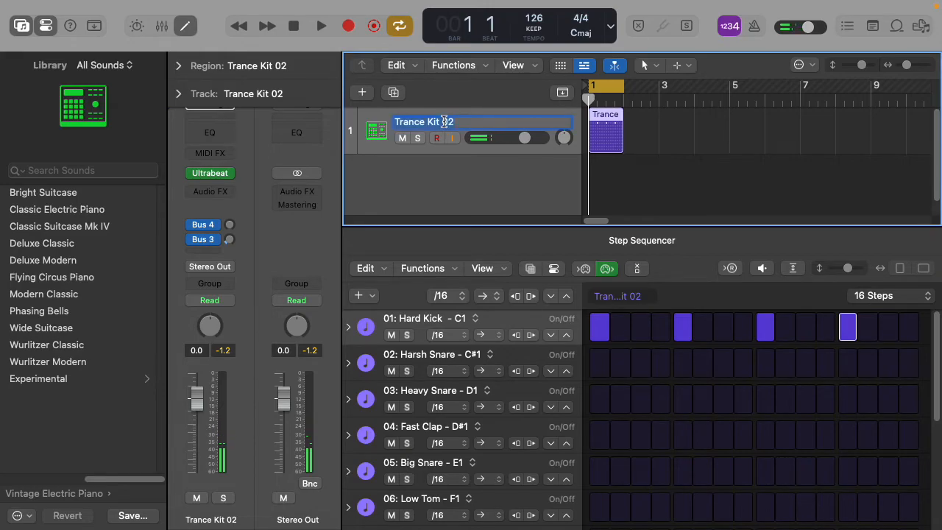
text(Kick)
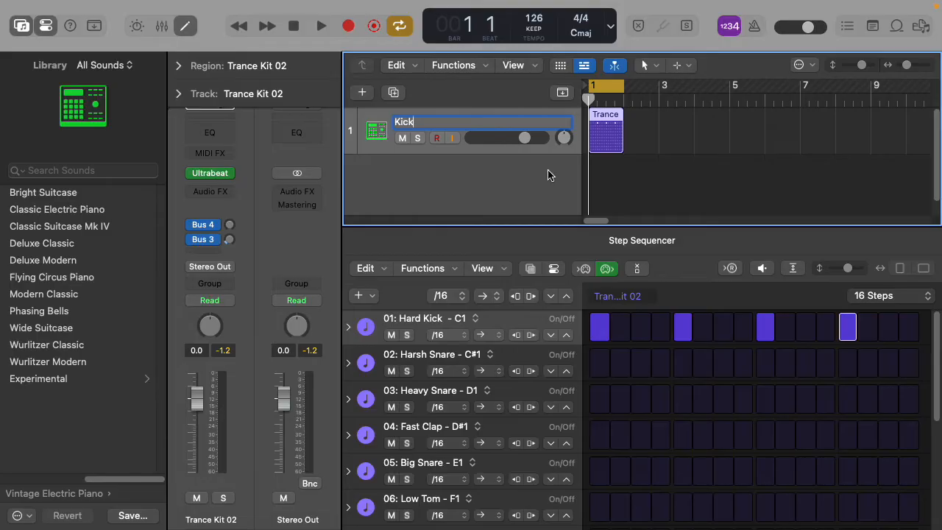
key(Return)
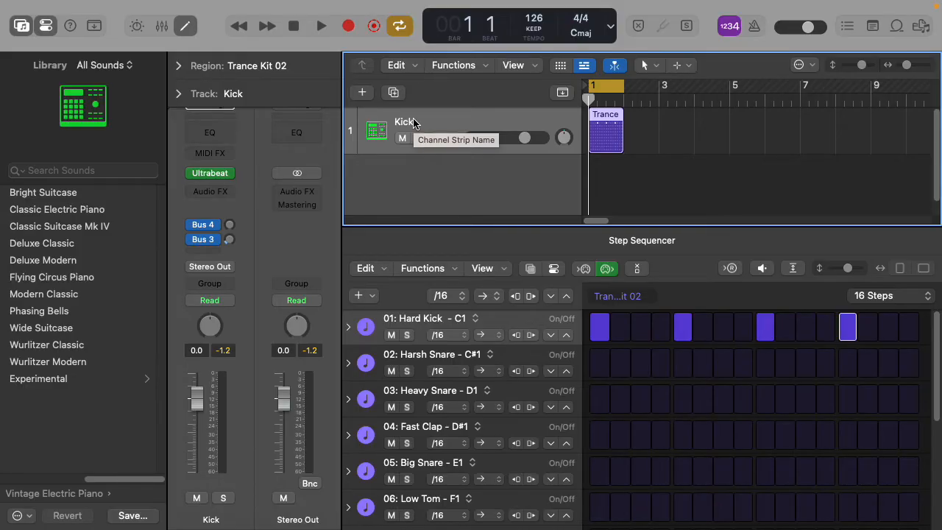
key(super+d)
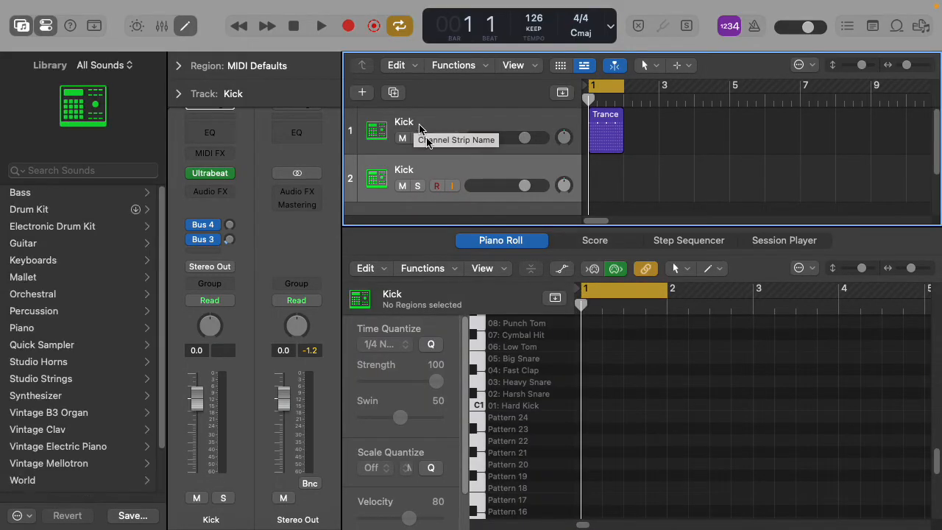
right_click(432, 166)
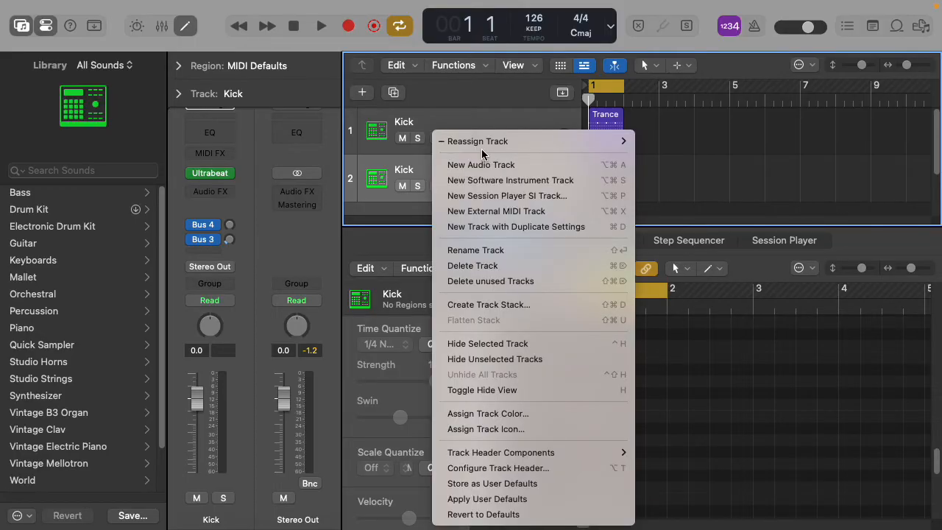
click(495, 265)
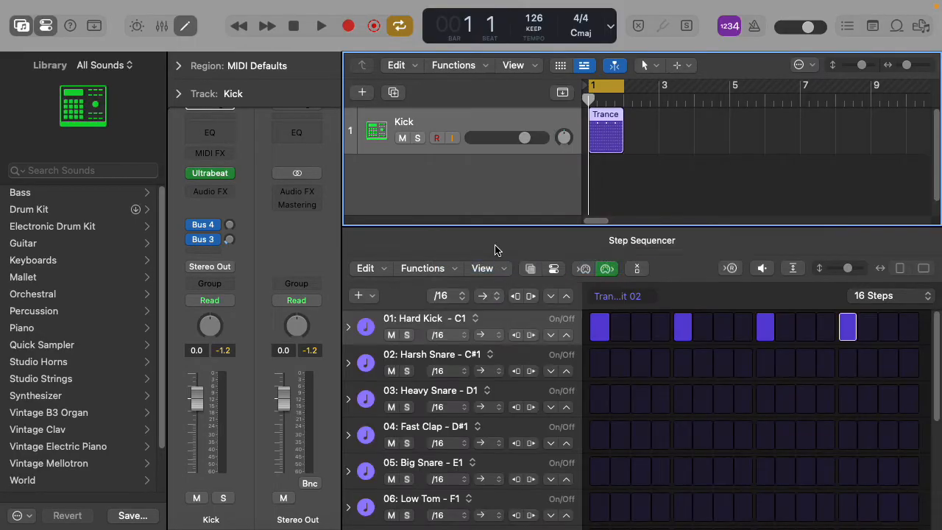
Step: Duplicate the Kick track with its settings and create a one-bar pattern region at bar 1 of the new track
click(394, 93)
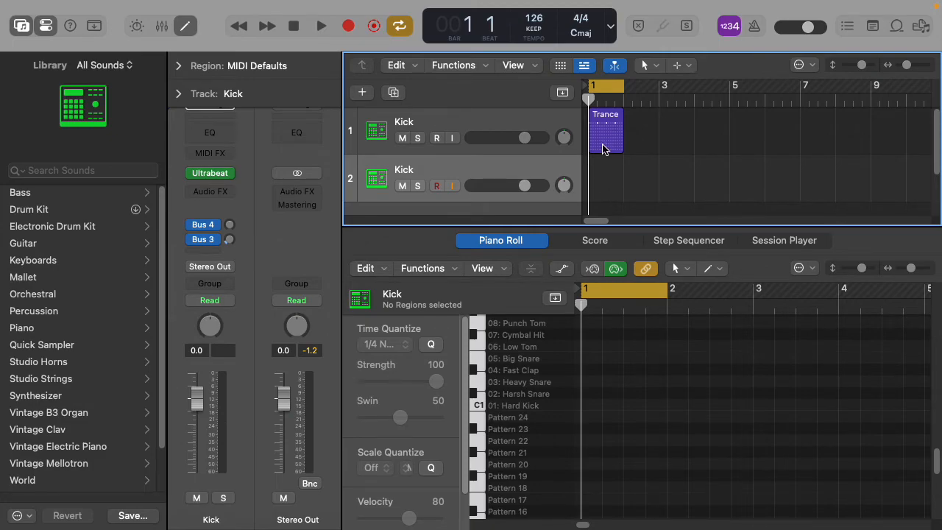
right_click(601, 176)
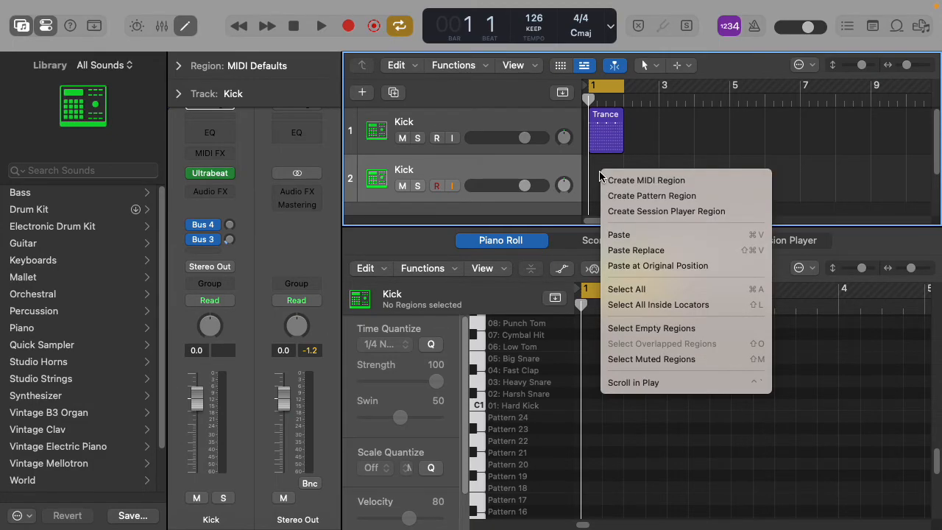
click(657, 196)
drag(725, 192, 623, 194)
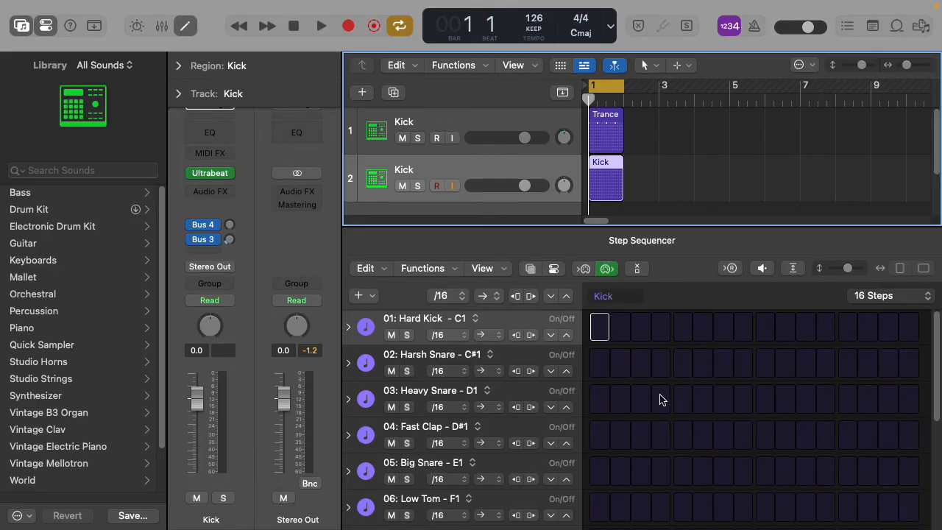
Step: Program the Heavy Snare on steps 5 and 13, and audition the Harsh Snare and Big Snare on step 5 without keeping them
click(684, 401)
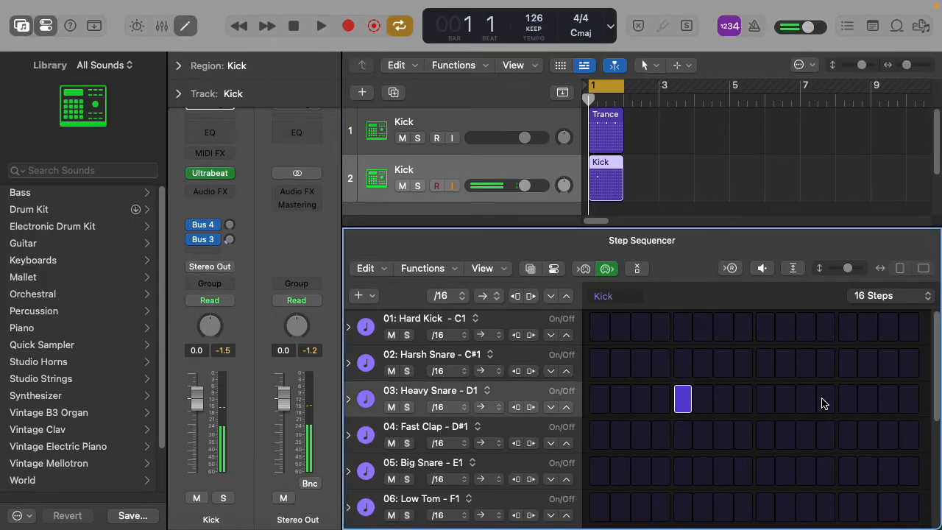
click(846, 407)
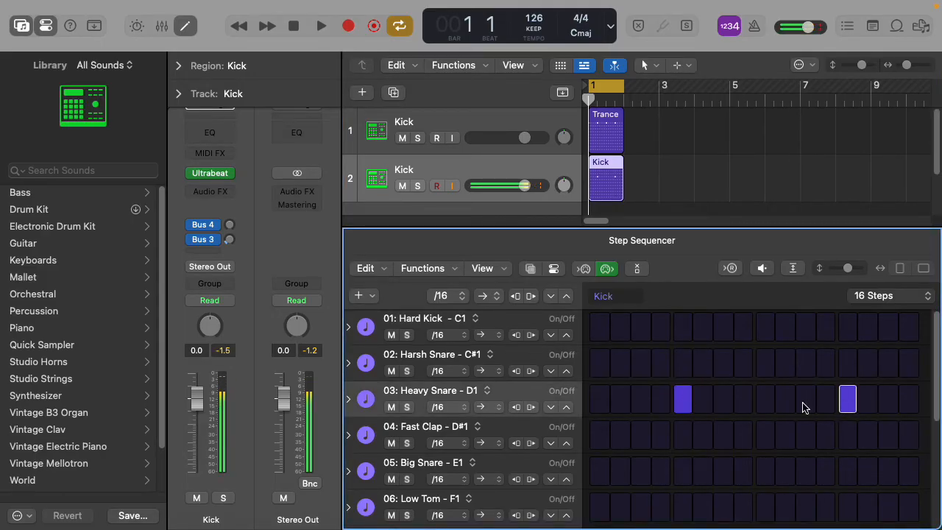
click(684, 362)
click(684, 362)
click(683, 472)
click(683, 471)
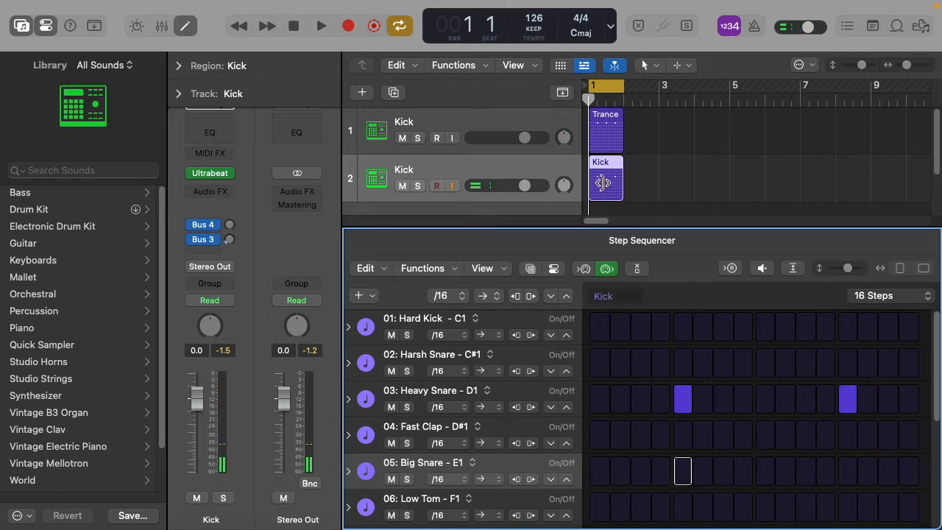
Step: Rename the second track as Snare and play the kick and snare loop
double_click(411, 170)
text(S)
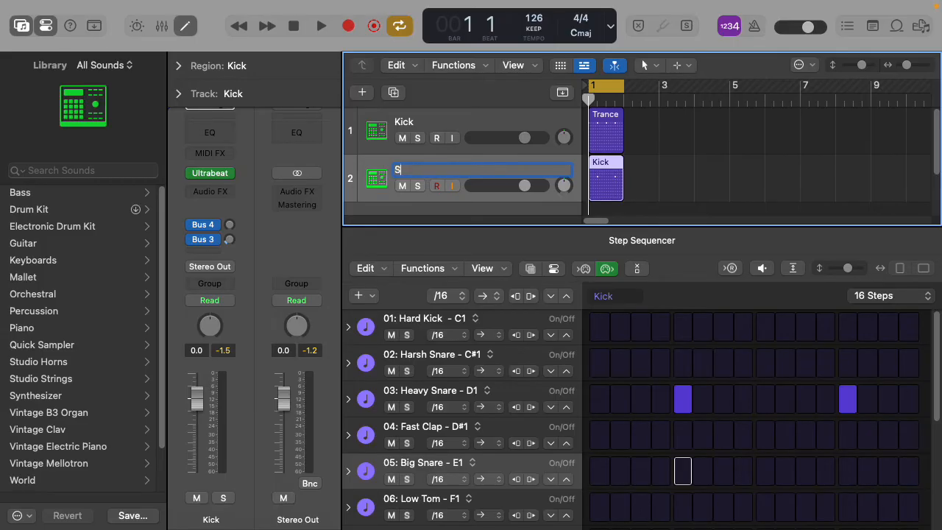
text(nare)
click(639, 185)
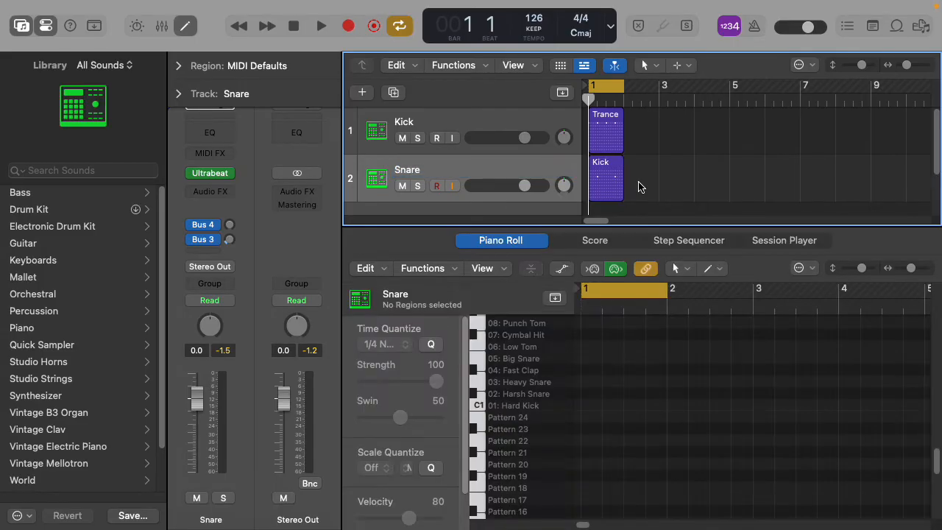
click(320, 28)
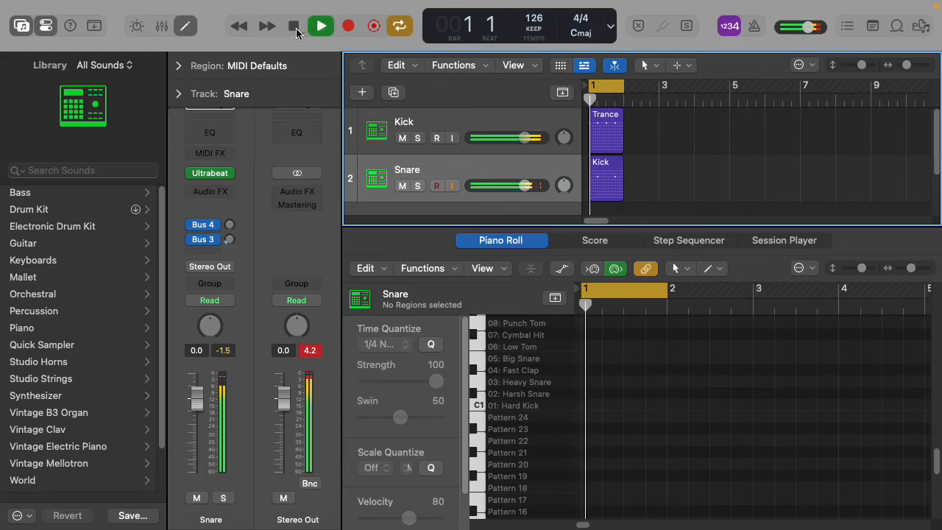
click(295, 28)
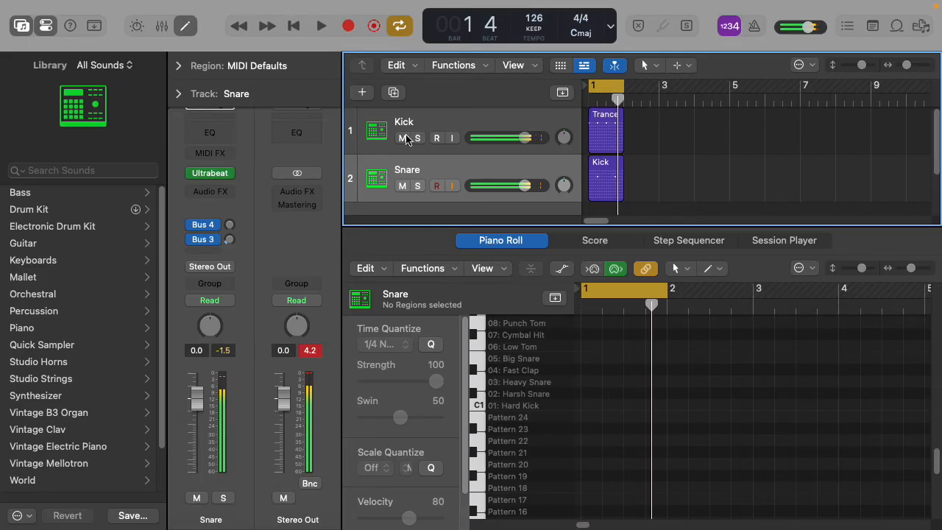
Step: Duplicate the Snare track with its settings and create a one-bar pattern region at bar 1 of track 3
click(428, 171)
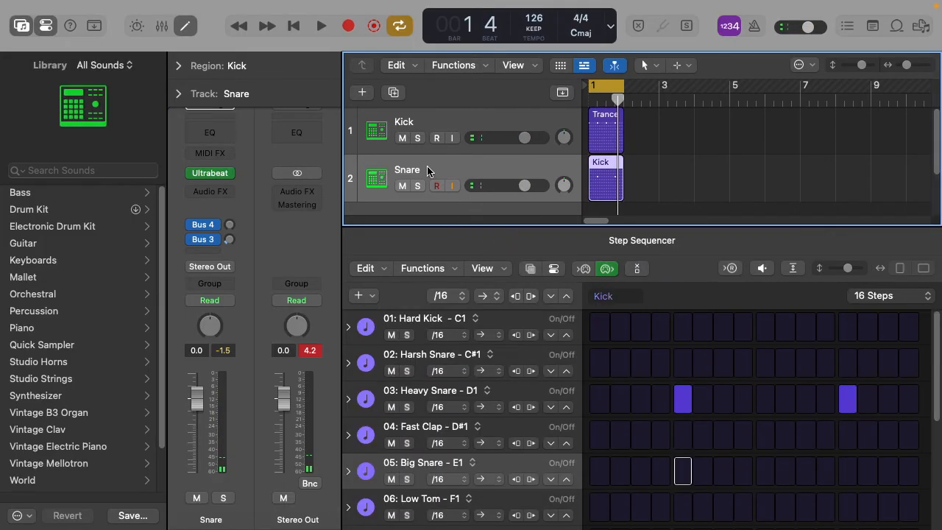
click(396, 93)
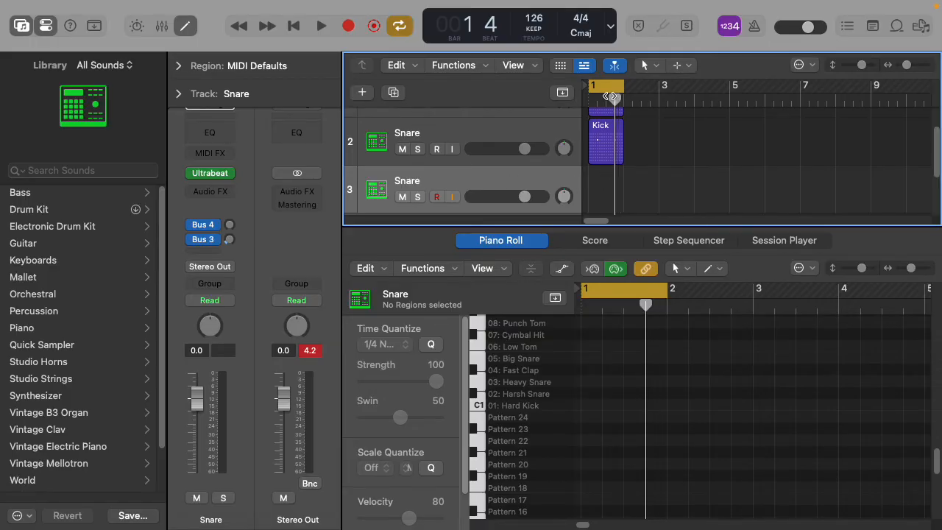
right_click(602, 182)
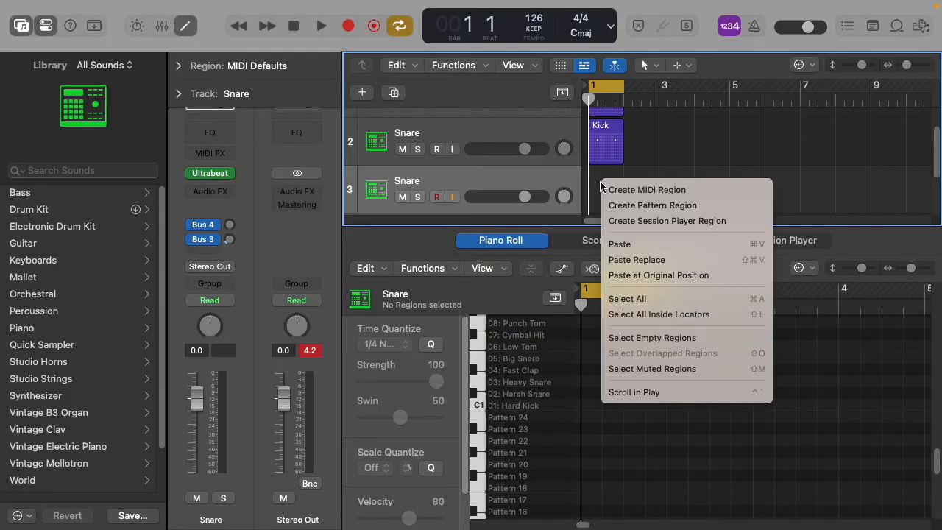
click(635, 206)
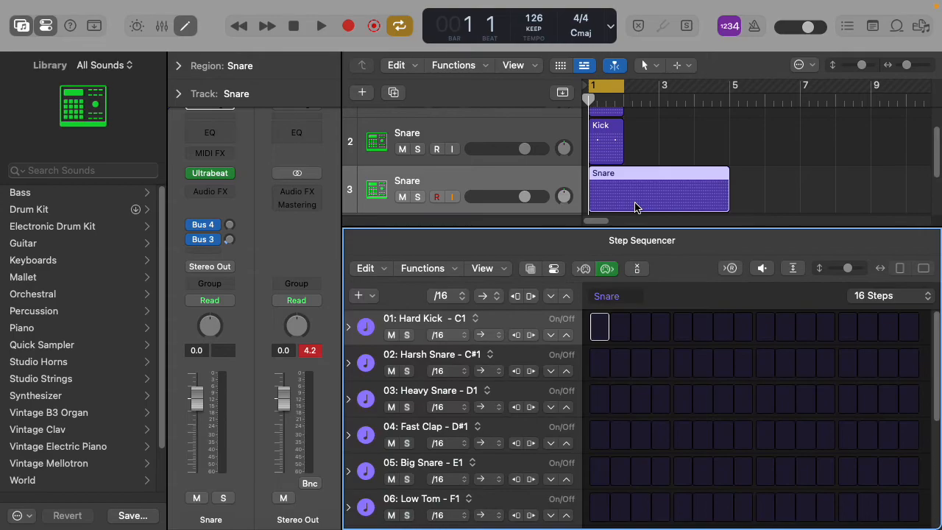
drag(726, 207, 620, 209)
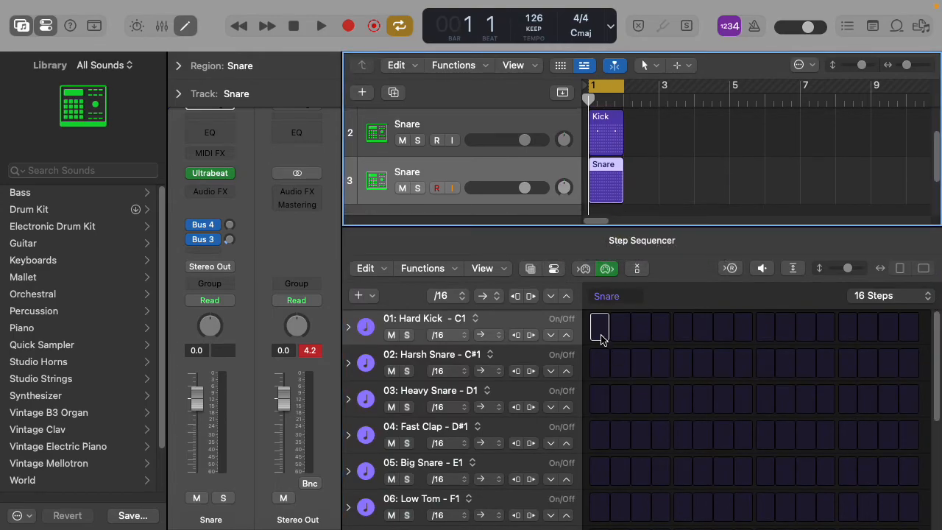
Step: Program the Open Hat on steps 3, 7, 11 and 15 of track 3's pattern and play the full drum loop
scroll(602, 373, down, 3)
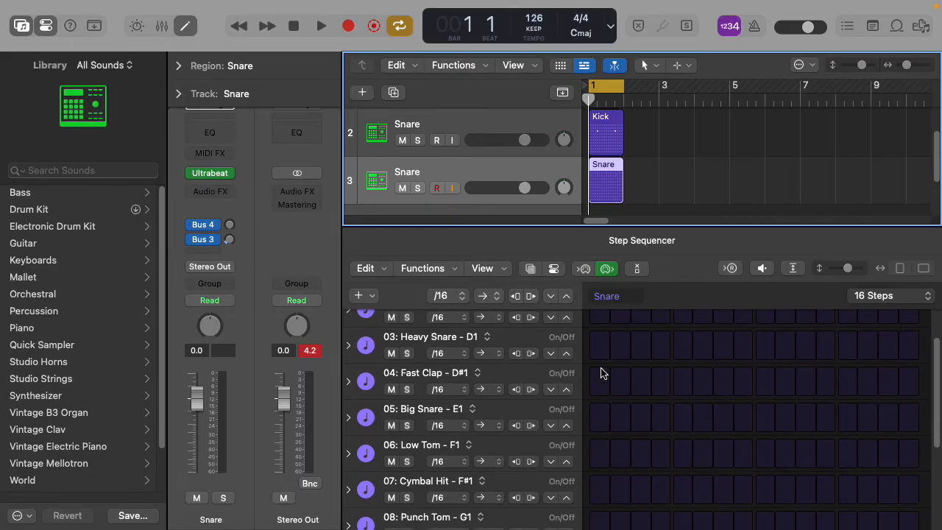
scroll(601, 374, down, 4)
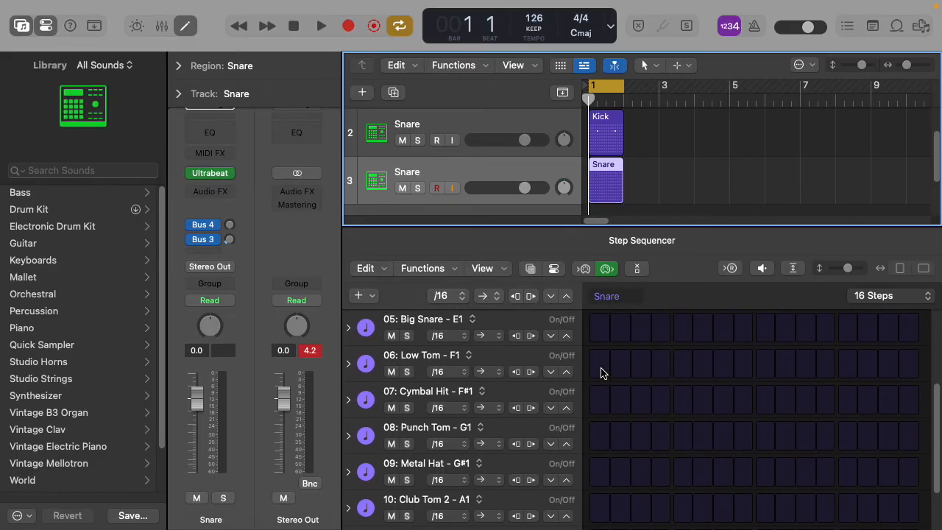
scroll(602, 374, down, 1)
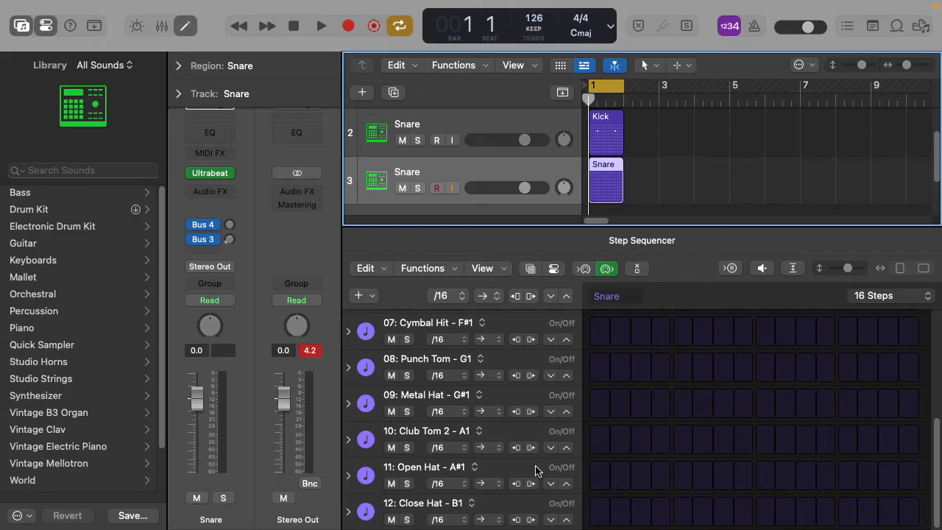
click(600, 477)
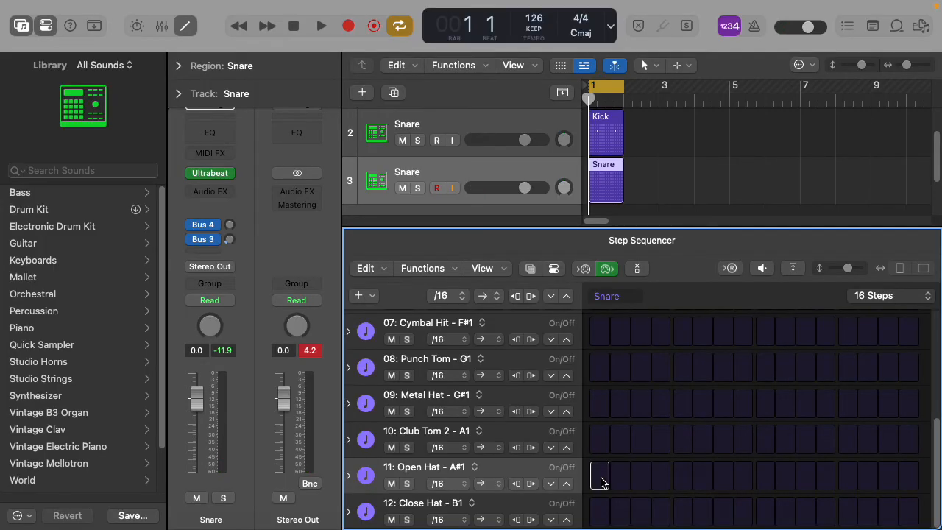
click(639, 479)
click(726, 480)
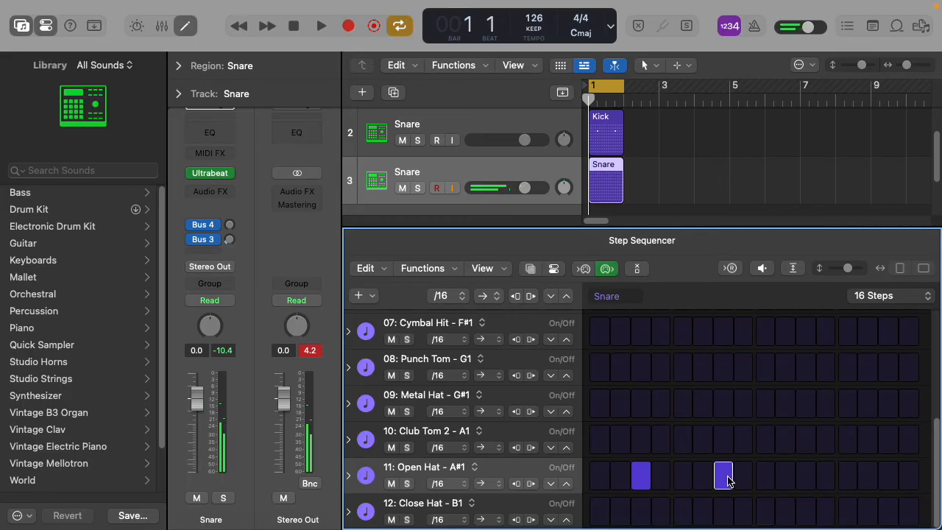
click(808, 483)
click(892, 484)
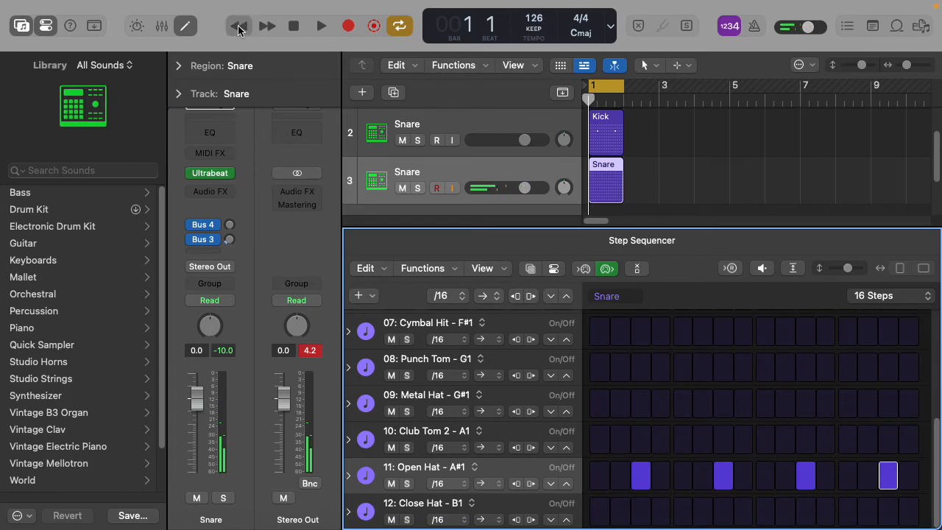
click(322, 26)
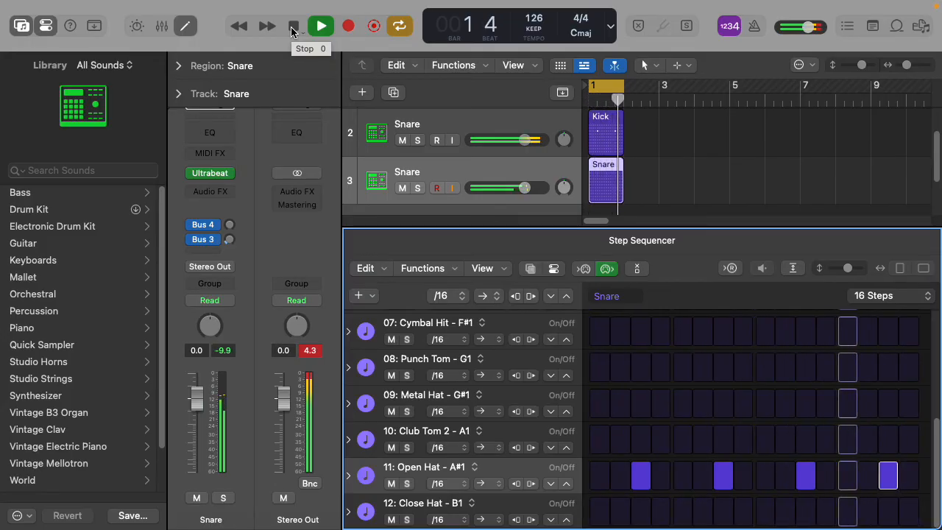
click(293, 28)
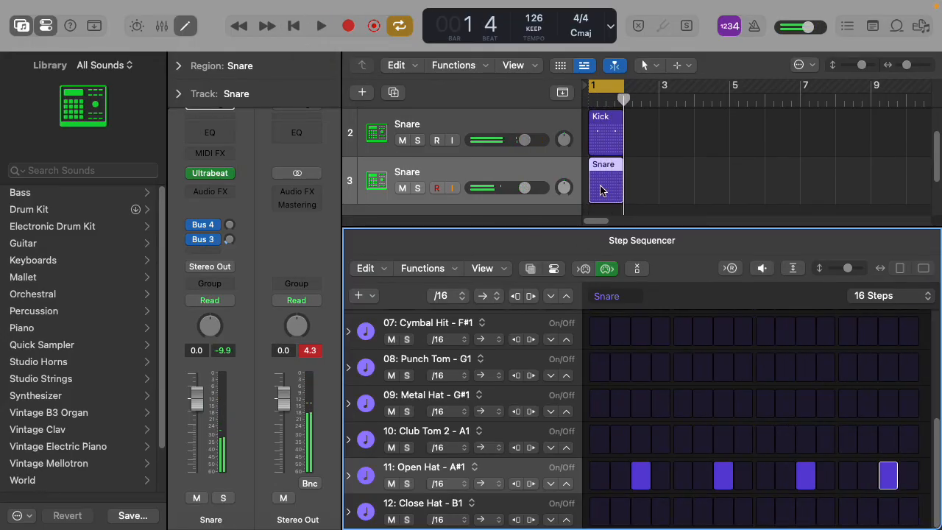
Step: Rename the third track as Hi-hat and return the playhead to the start of bar 1
double_click(426, 172)
key(BackSpace)
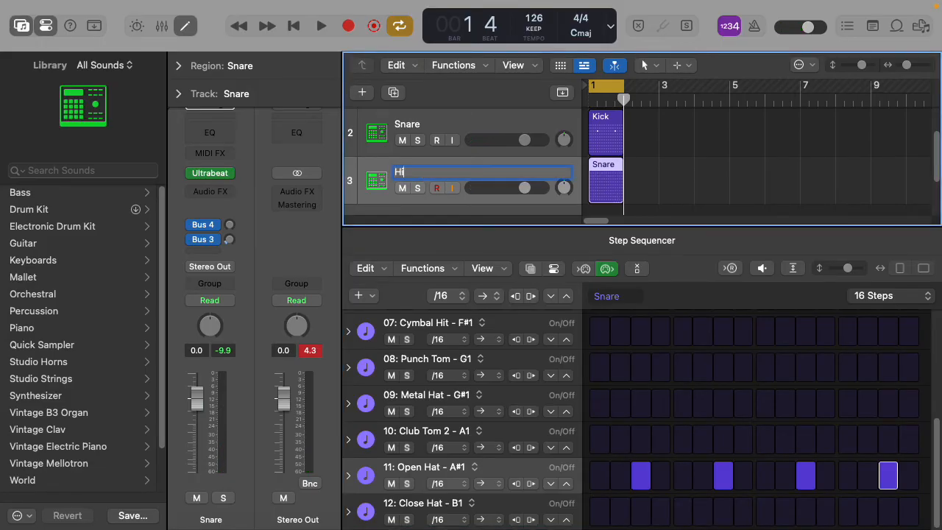
text(Hi-hat)
key(Return)
click(650, 182)
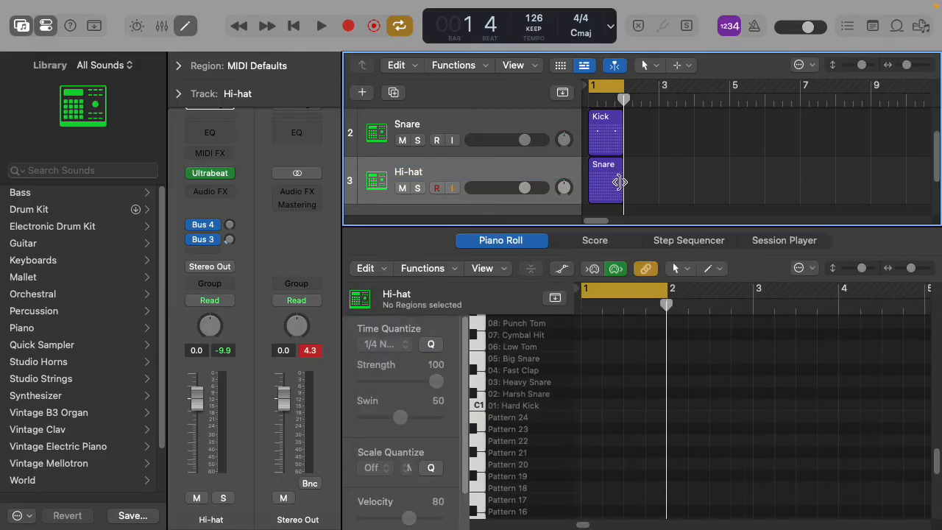
drag(624, 102, 589, 103)
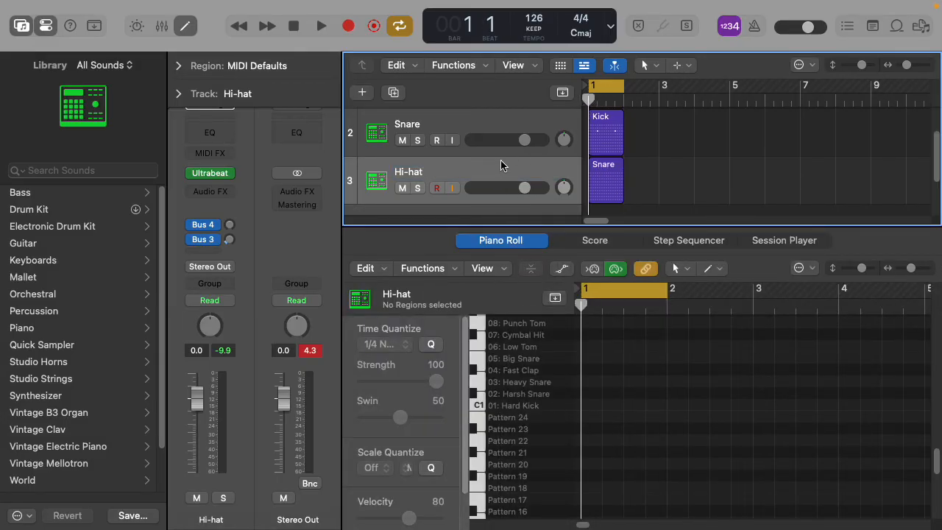
Step: Duplicate the Hi-hat track with its settings and create a one-bar pattern region at bar 1 of track 4
click(439, 172)
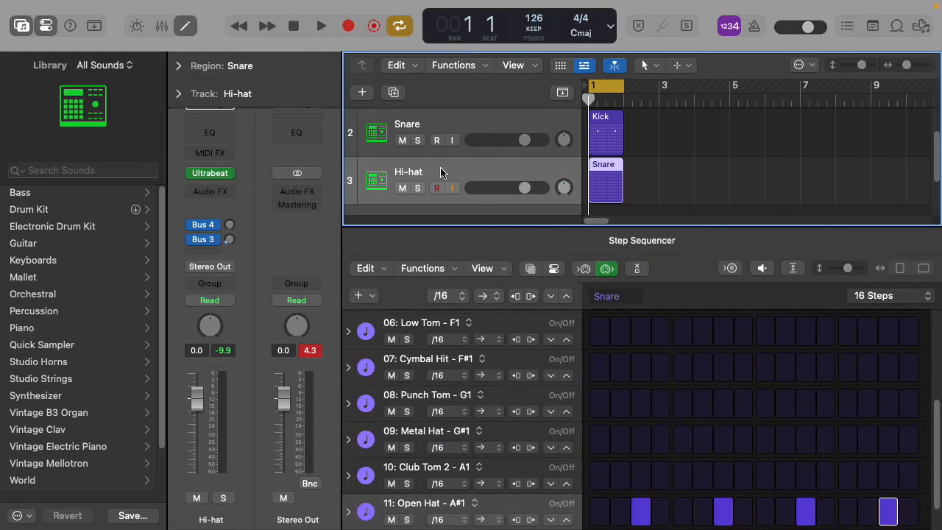
click(395, 93)
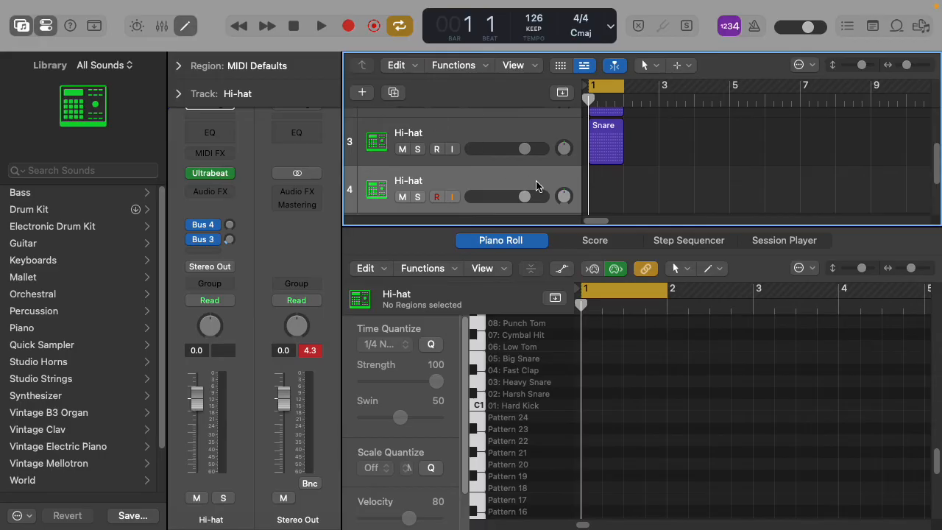
right_click(599, 179)
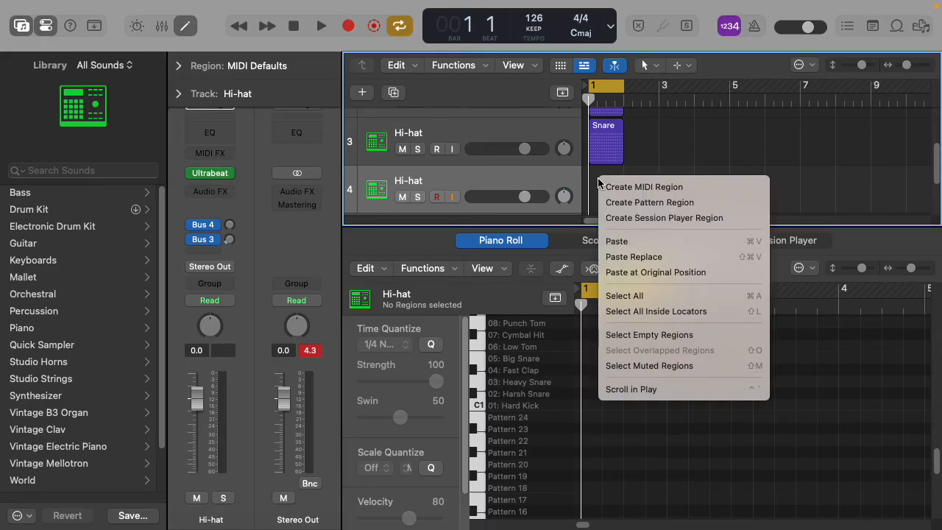
click(655, 203)
drag(725, 203, 617, 200)
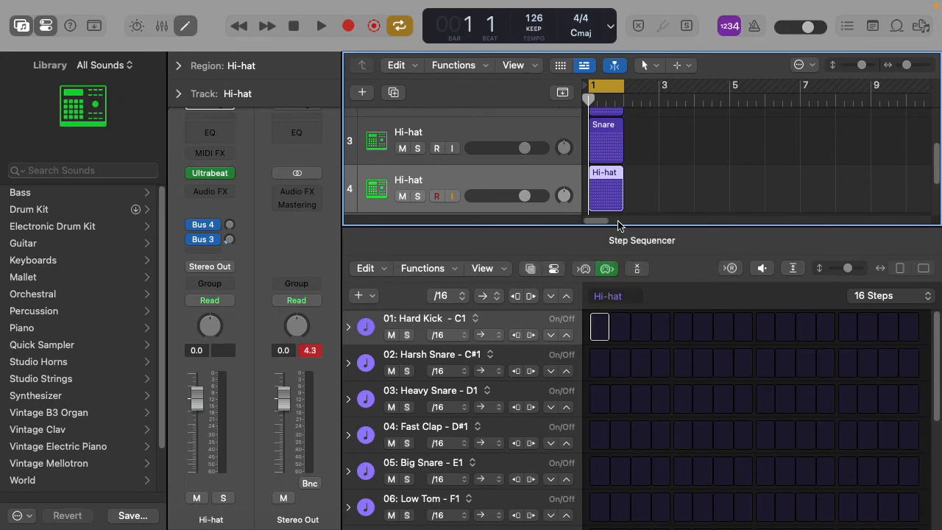
Step: Audition the Fast Clap and a few other kit sounds on step 1 of track 4's pattern without keeping them
scroll(602, 439, down, 5)
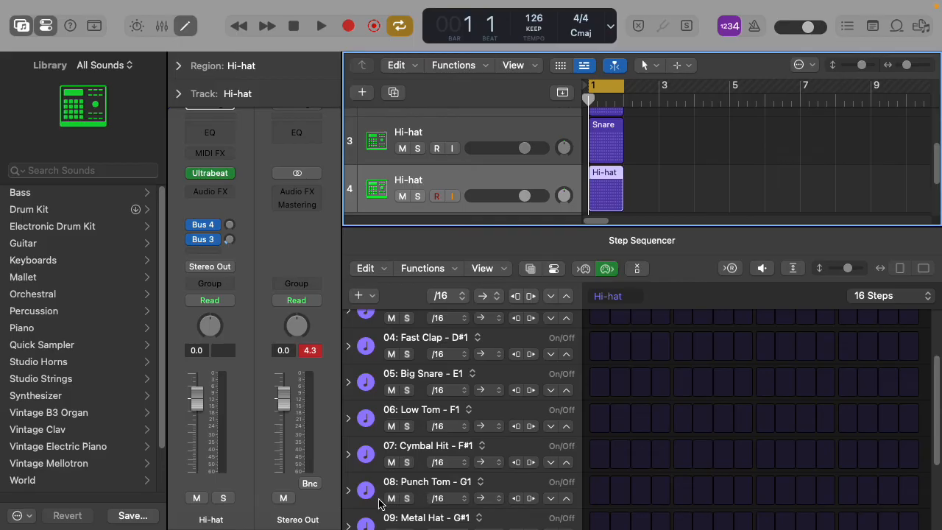
click(379, 500)
click(600, 489)
click(600, 491)
click(601, 516)
click(600, 518)
scroll(600, 436, up, 1)
click(600, 358)
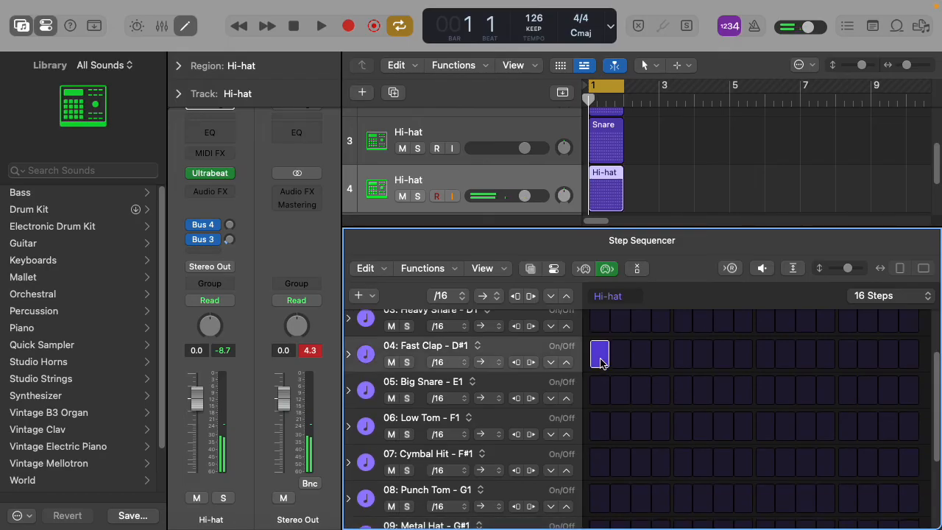
click(600, 358)
scroll(608, 409, up, 4)
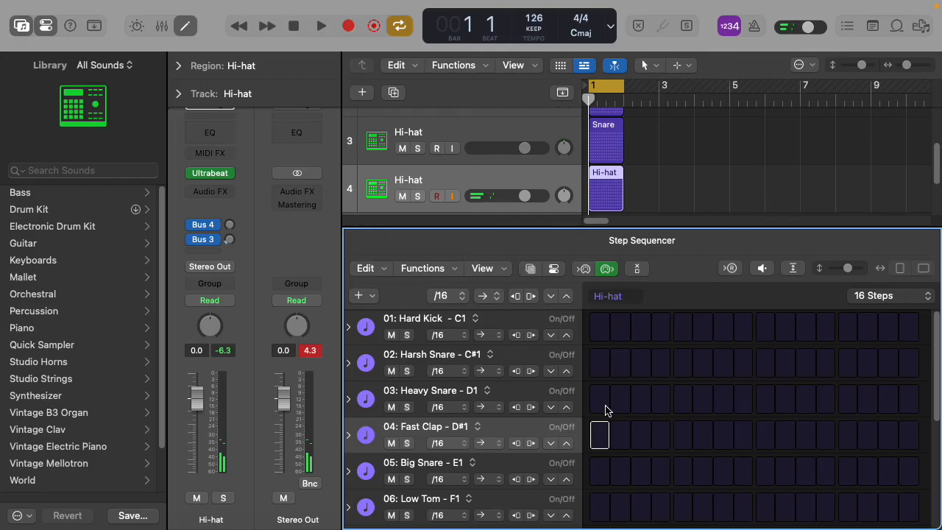
click(600, 434)
click(602, 437)
Step: Program the Fast Clap on steps 4, 5, 7, 10, 12, 13 and 16 of track 4's pattern and play the loop
click(661, 440)
click(683, 442)
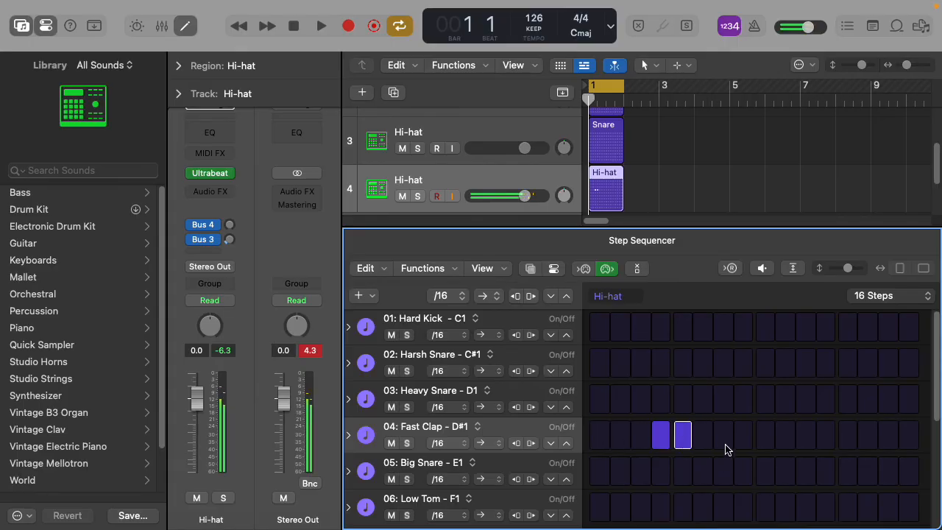
click(724, 445)
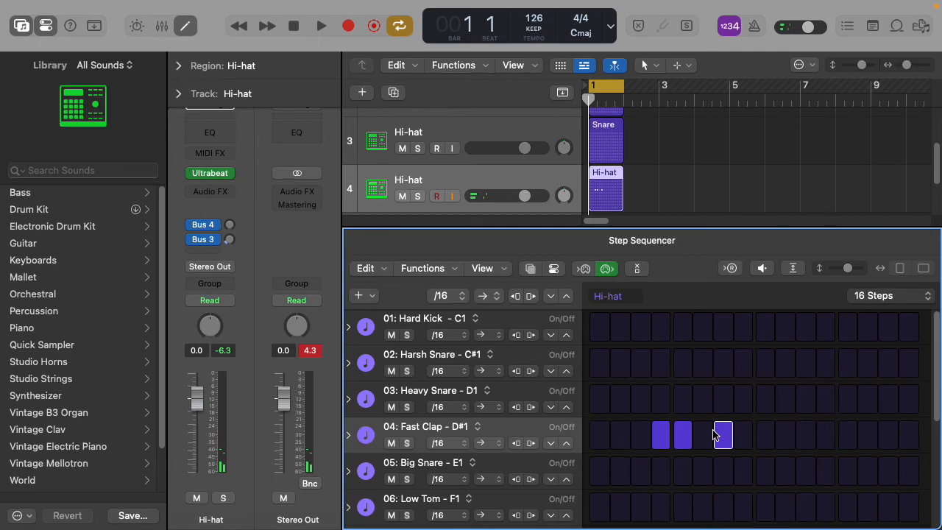
click(785, 443)
click(826, 443)
click(846, 440)
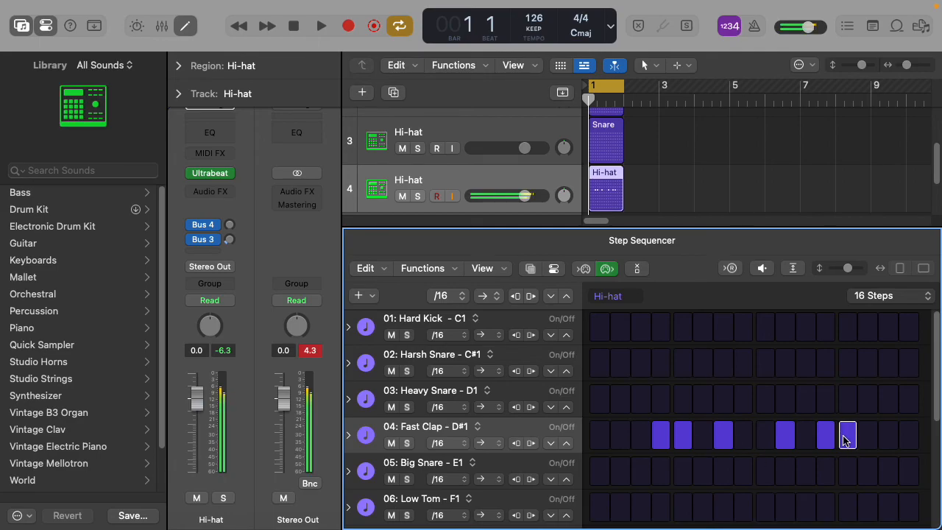
click(909, 438)
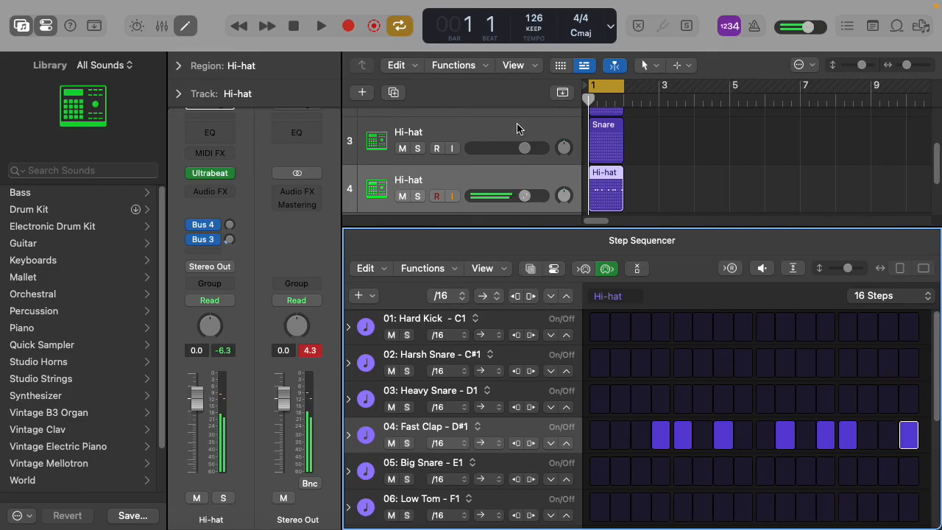
click(322, 26)
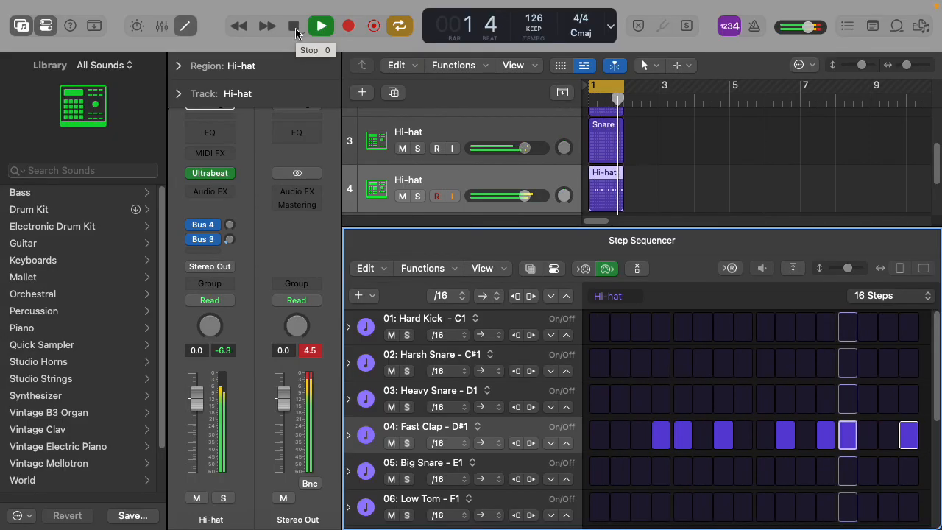
click(295, 28)
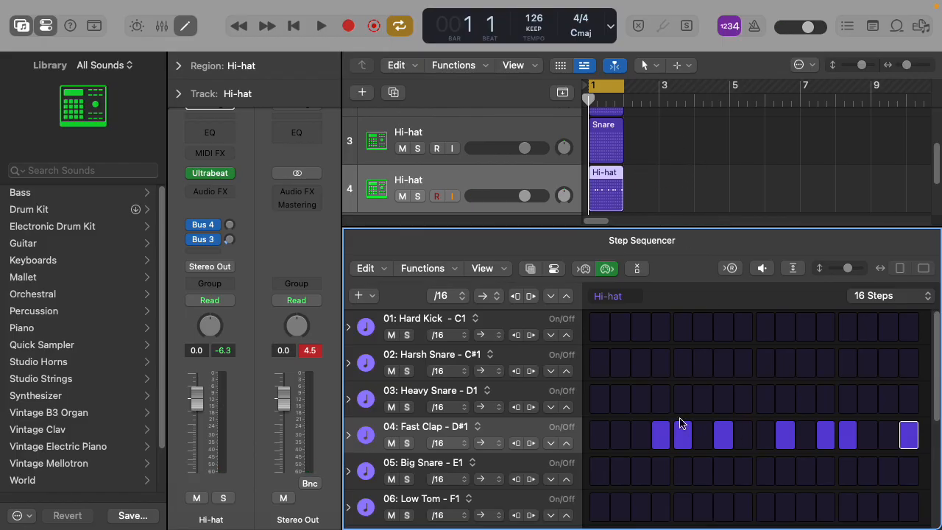
Step: Hide the step sequencer, inspector and library, and play the four-track drum loop
click(191, 28)
click(46, 28)
click(21, 27)
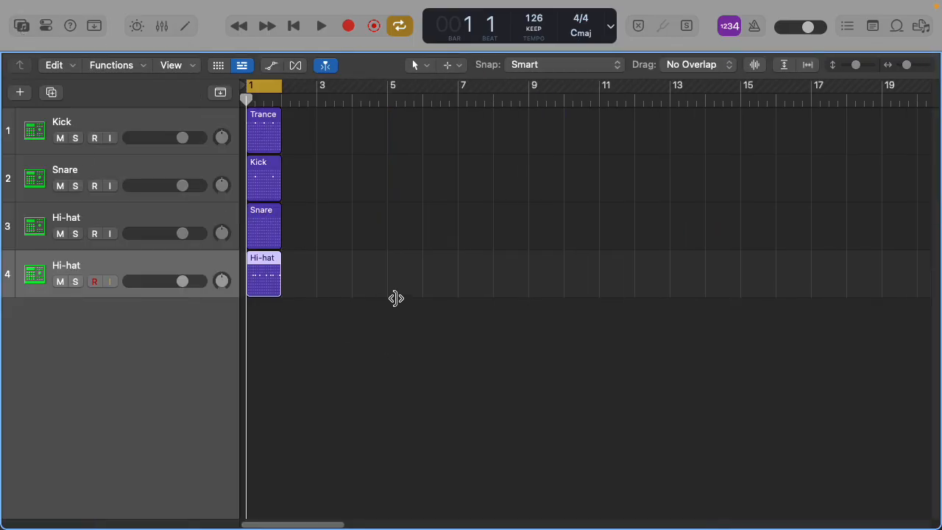
click(322, 26)
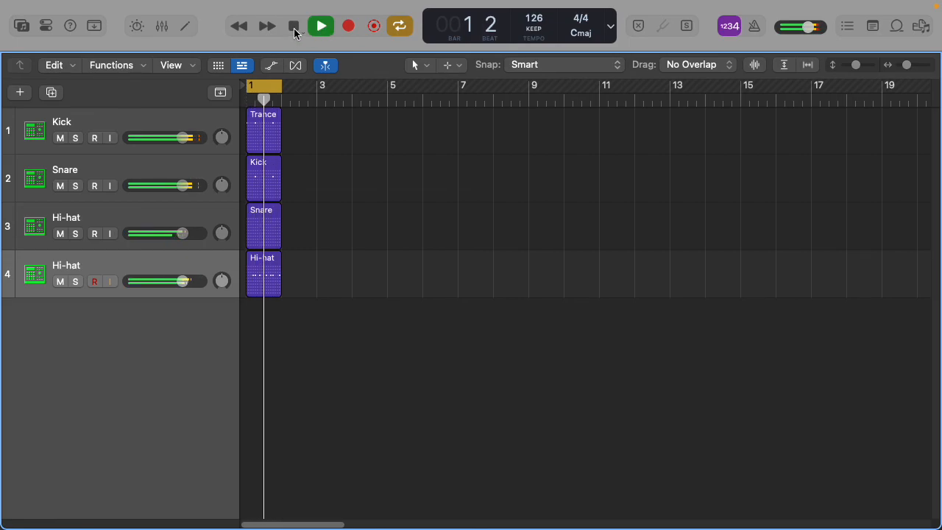
click(293, 28)
Step: Rename the fourth track as Percussion
double_click(76, 266)
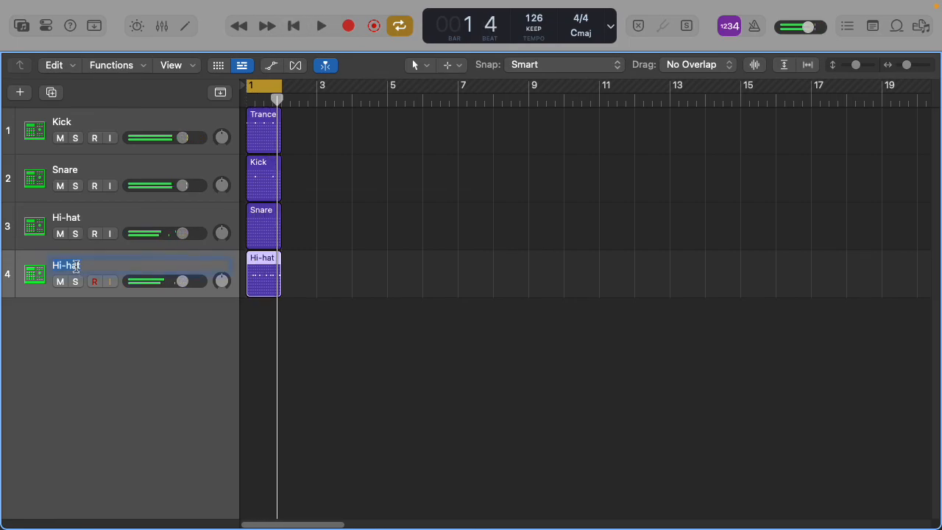
text(Percussion)
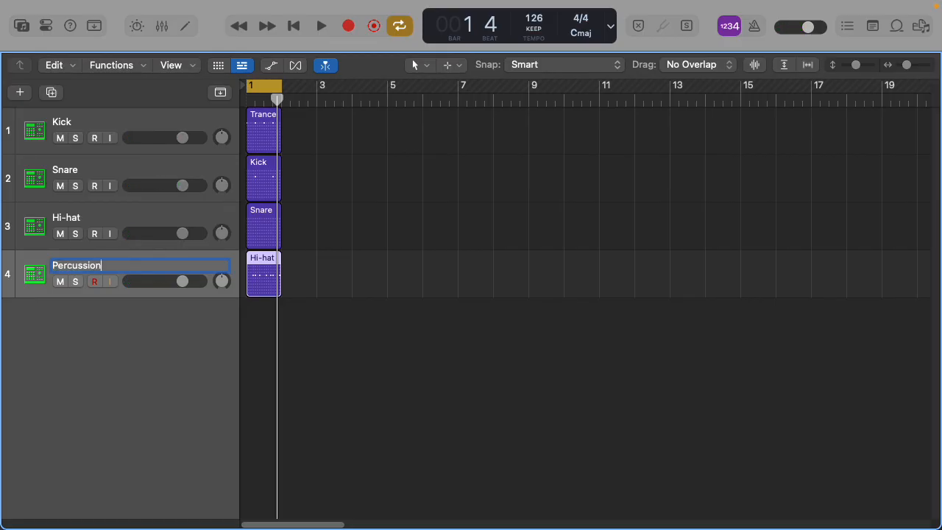
click(382, 367)
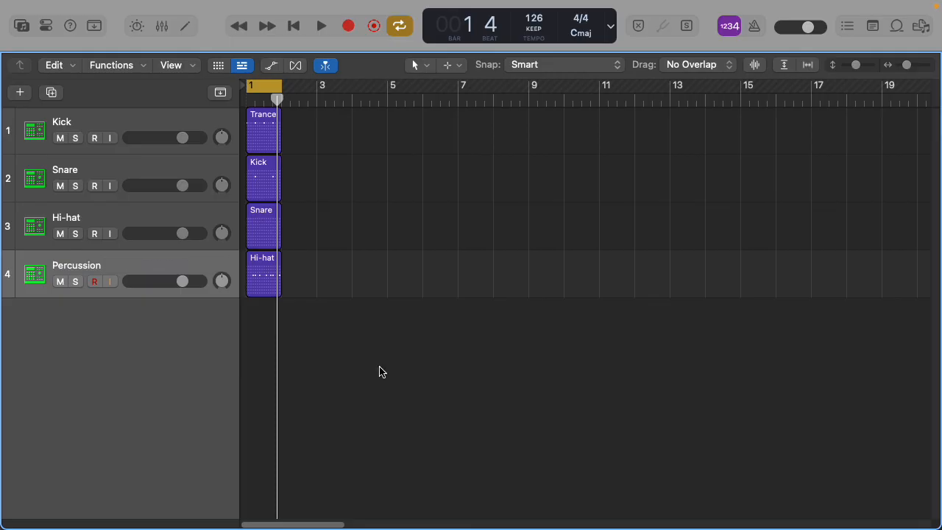